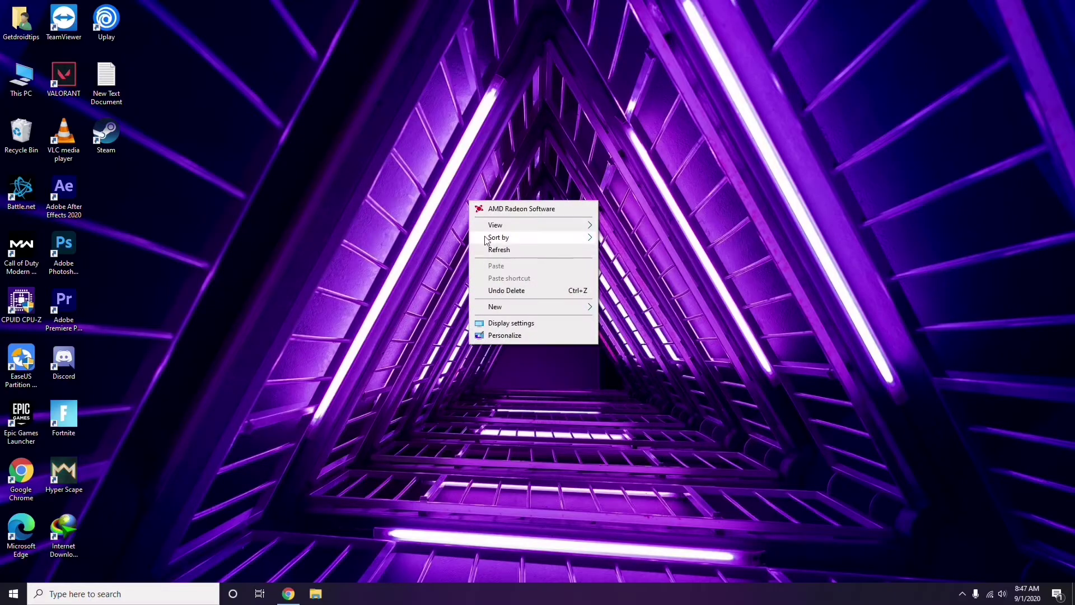
pyautogui.click(497, 253)
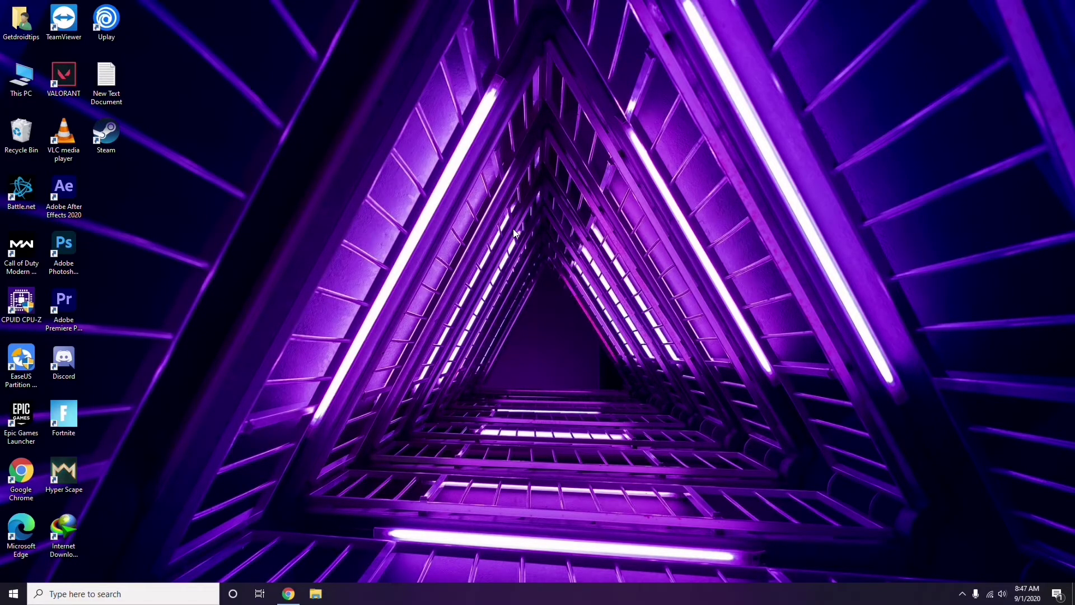
pyautogui.rightClick(407, 156)
pyautogui.click(434, 205)
# - Open Computer Management for This PC, examine the device categories in Device Manager, and close the window
pyautogui.rightClick(23, 91)
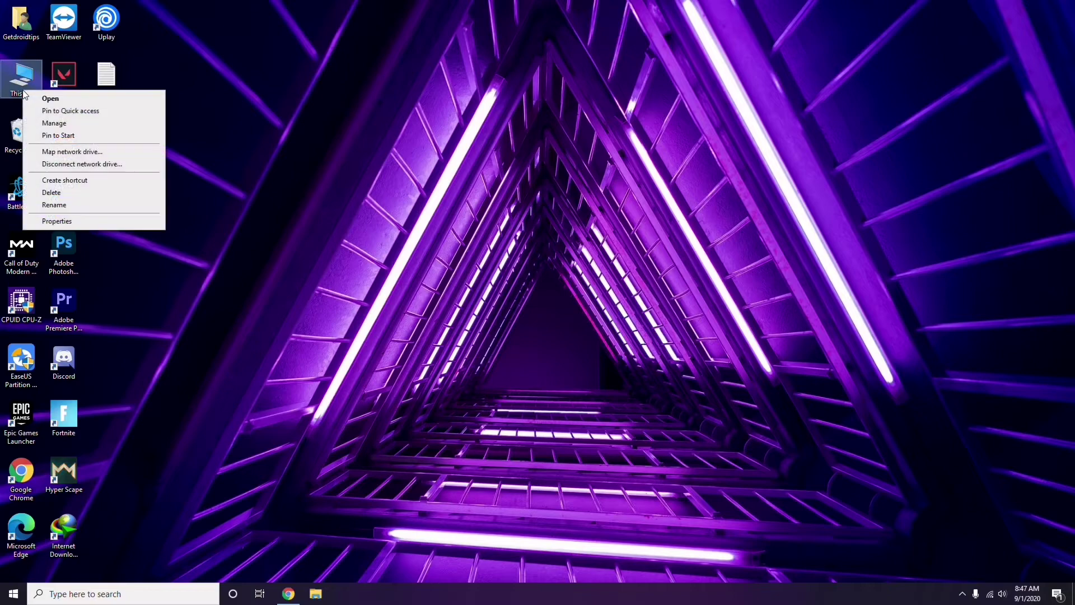
pyautogui.click(54, 124)
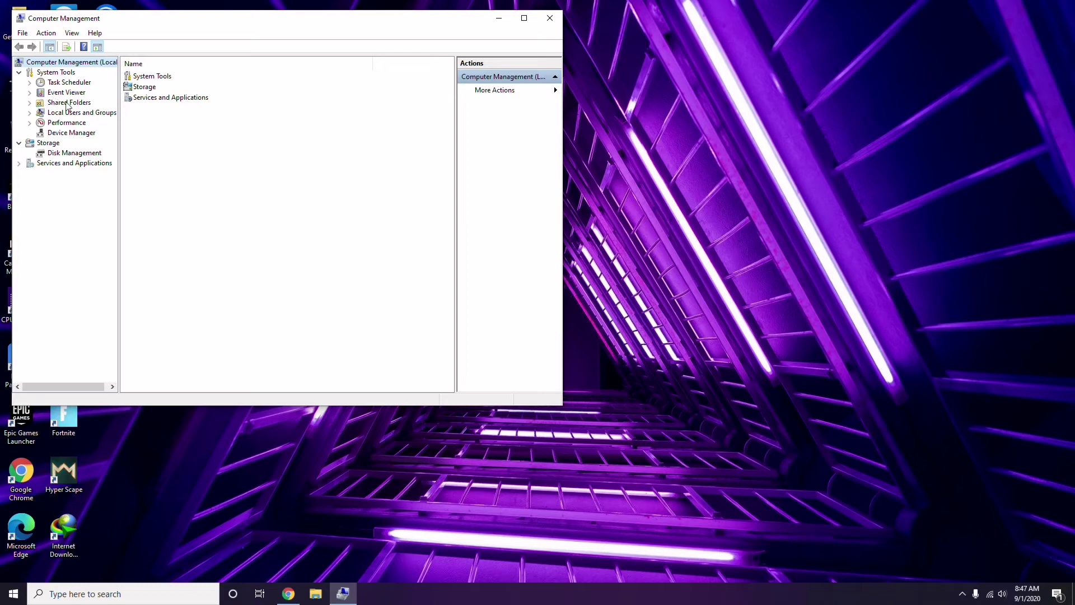
pyautogui.click(69, 133)
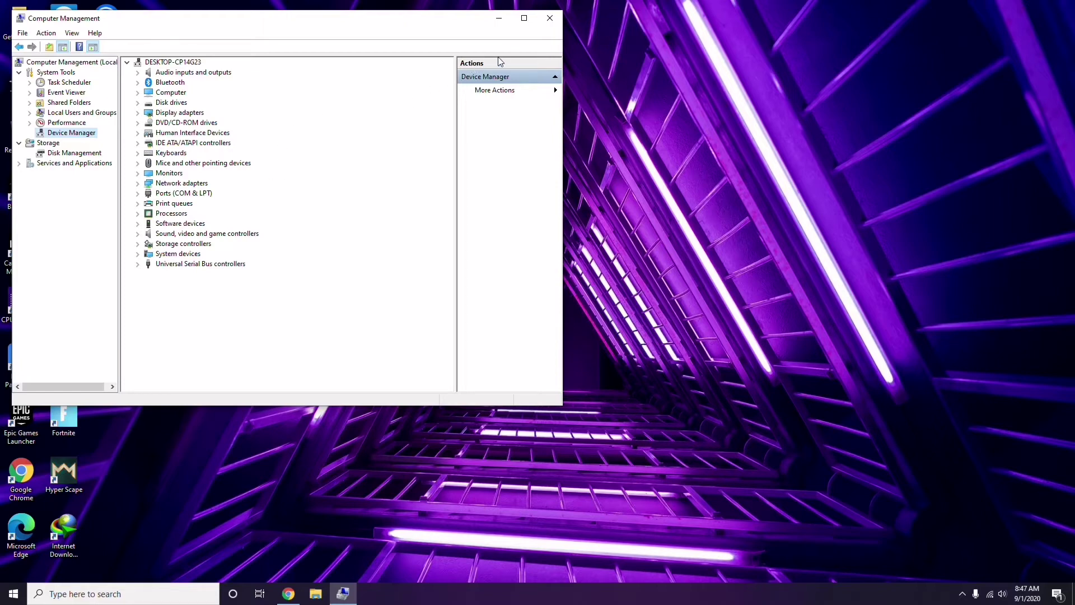
pyautogui.click(550, 19)
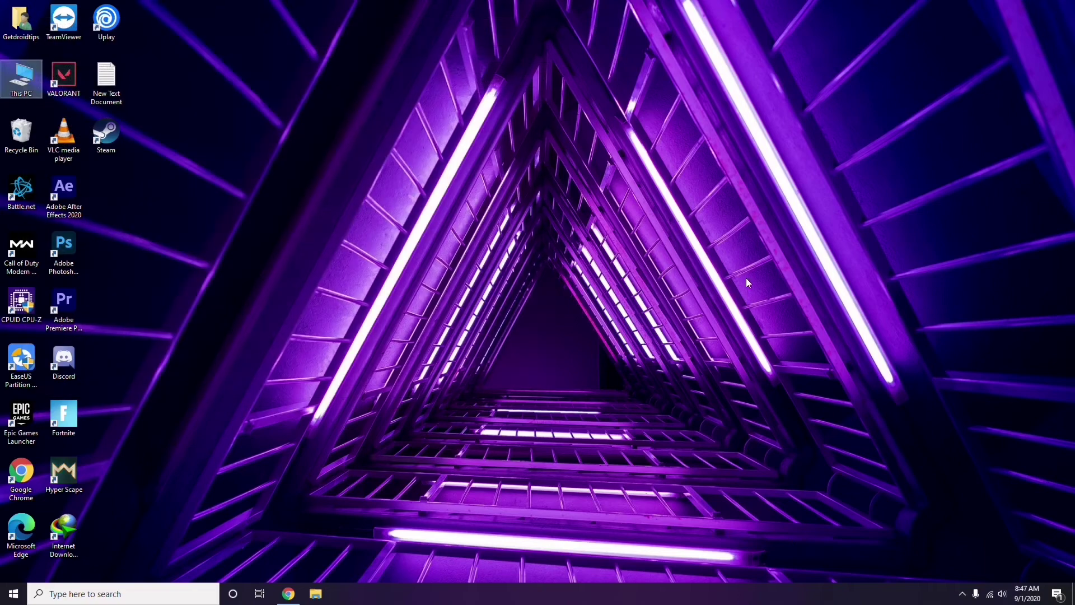
# - Open AMD Radeon Software, check the driver version plus the graphics, display and home pages, and close it
pyautogui.click(962, 598)
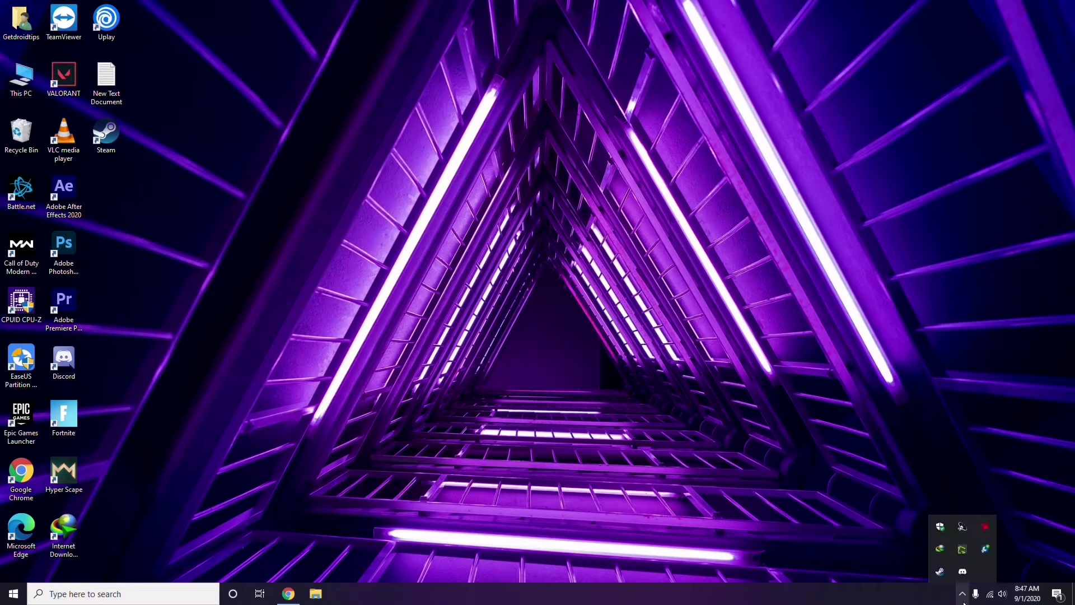
pyautogui.click(984, 528)
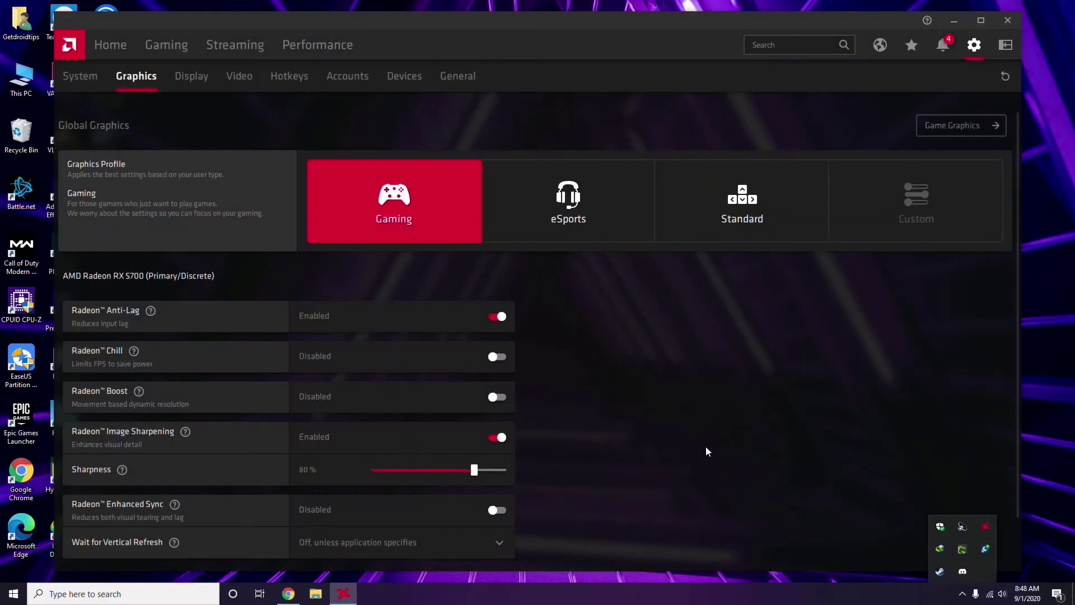
pyautogui.click(91, 79)
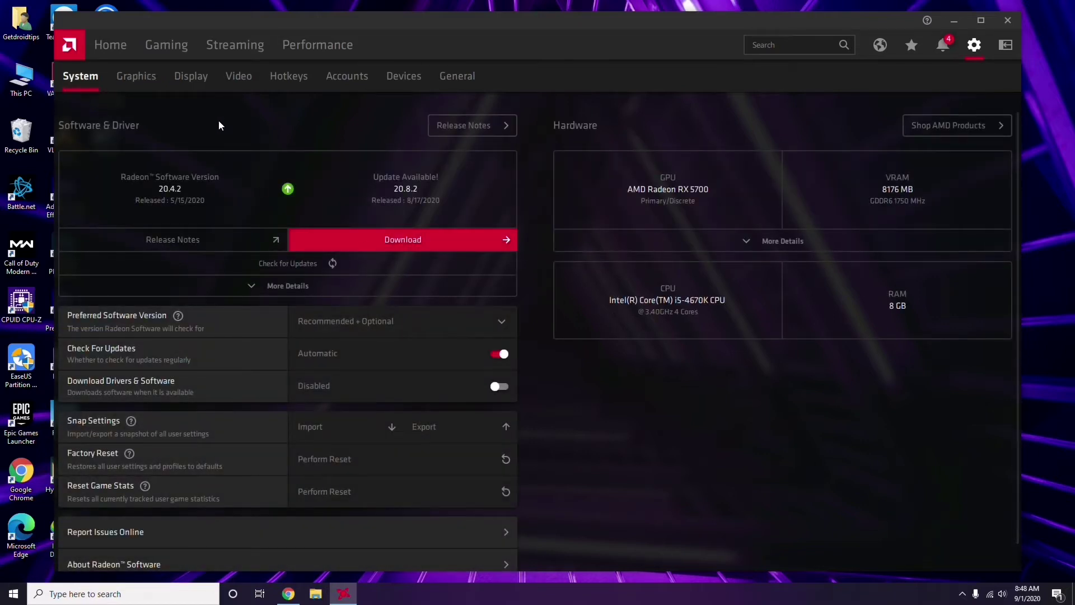
pyautogui.click(133, 79)
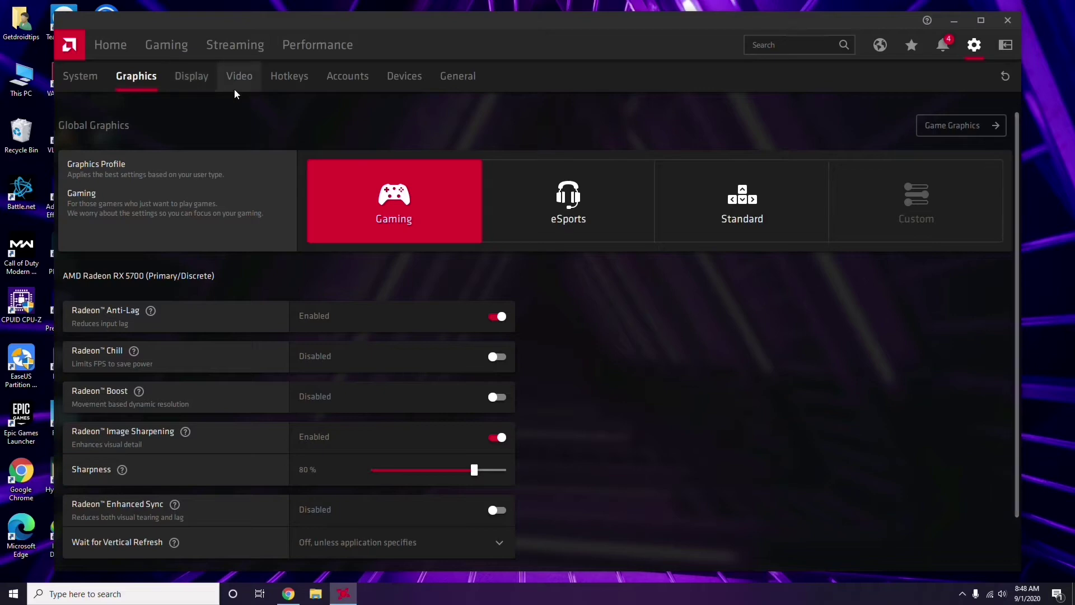
pyautogui.click(204, 84)
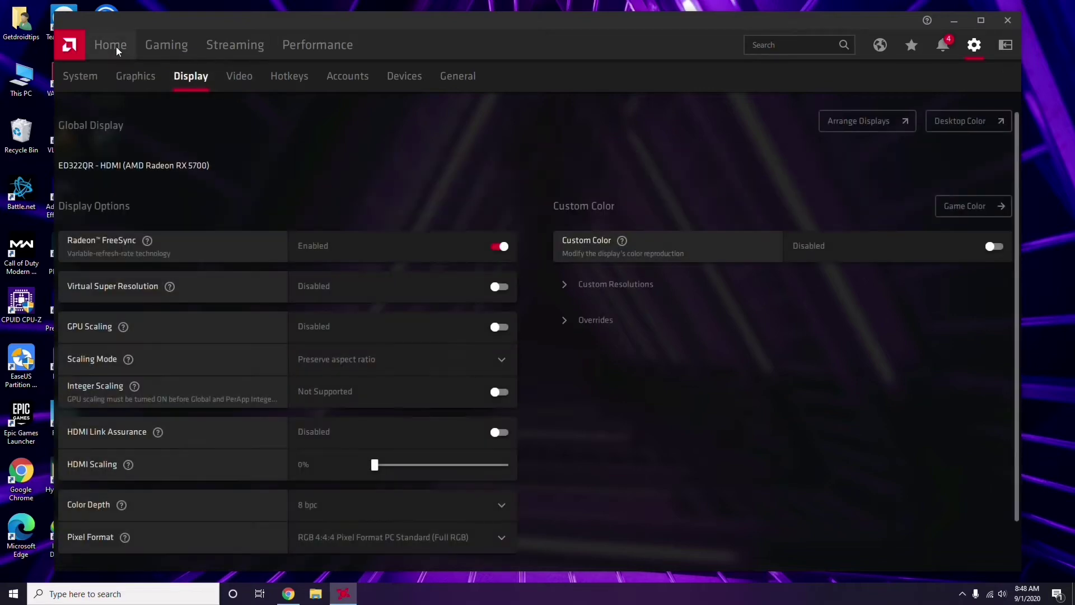
pyautogui.click(116, 46)
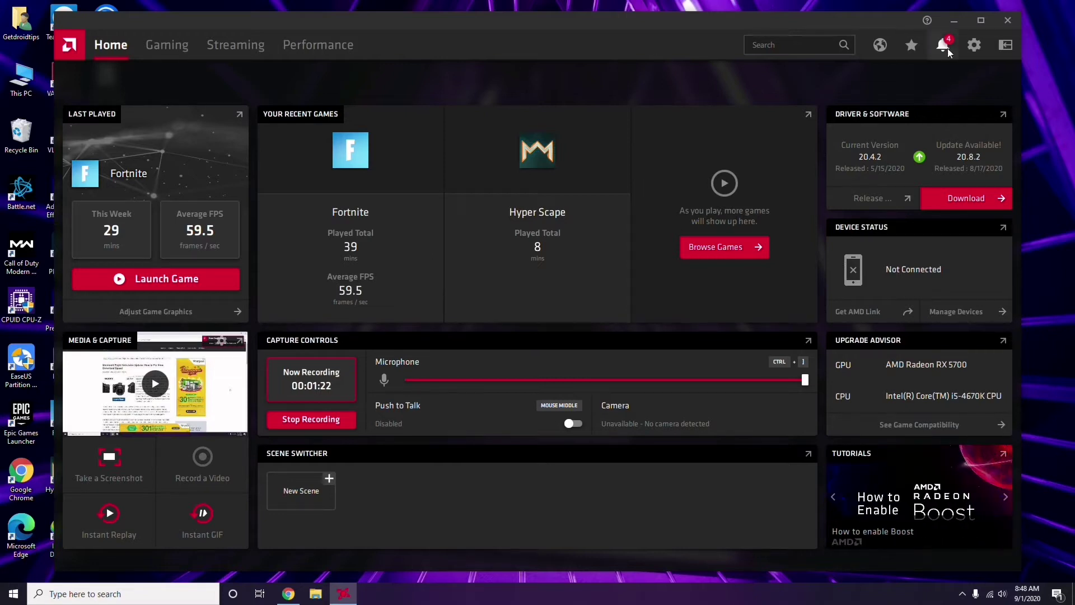
pyautogui.click(1012, 21)
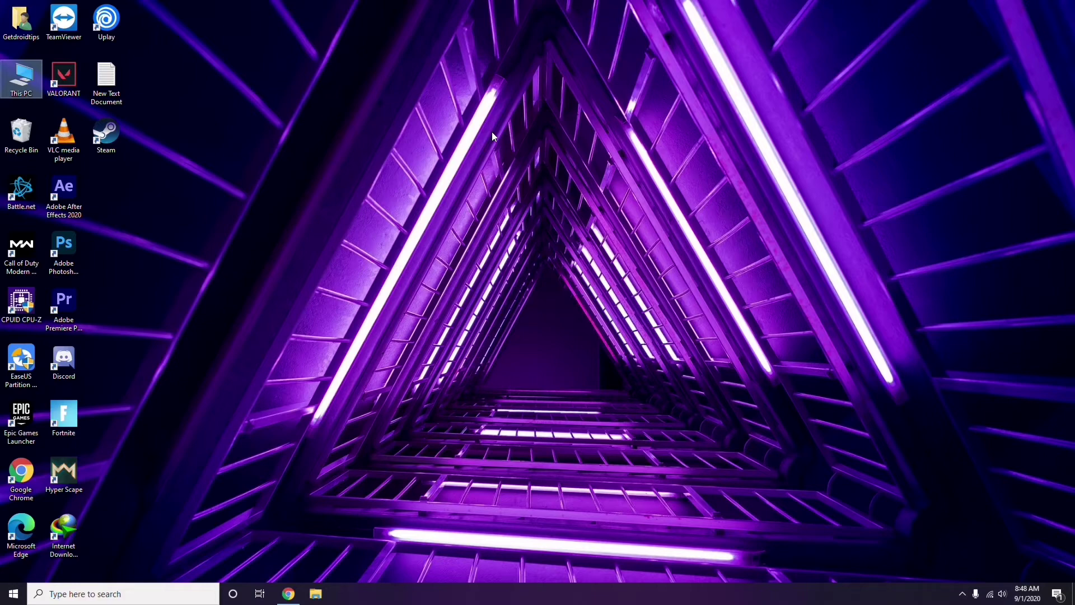
pyautogui.rightClick(226, 145)
pyautogui.click(231, 196)
# - Launch Steam, disable the Steam Overlay while in-game in its settings, save the change and close Steam
pyautogui.doubleClick(111, 146)
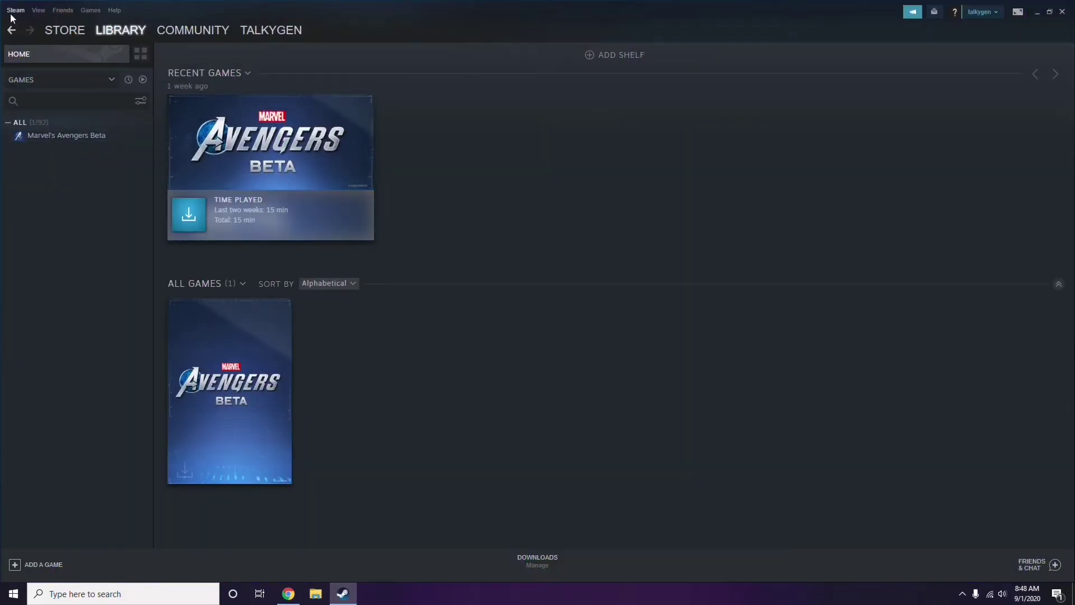
pyautogui.click(13, 11)
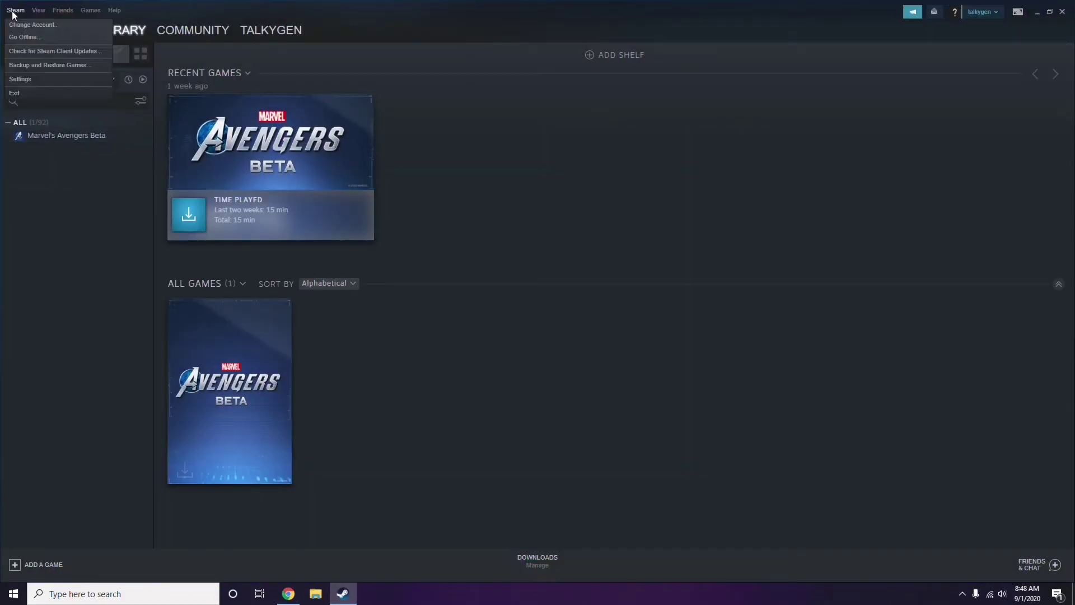
pyautogui.click(35, 80)
pyautogui.moveTo(653, 213); pyautogui.dragTo(596, 122)
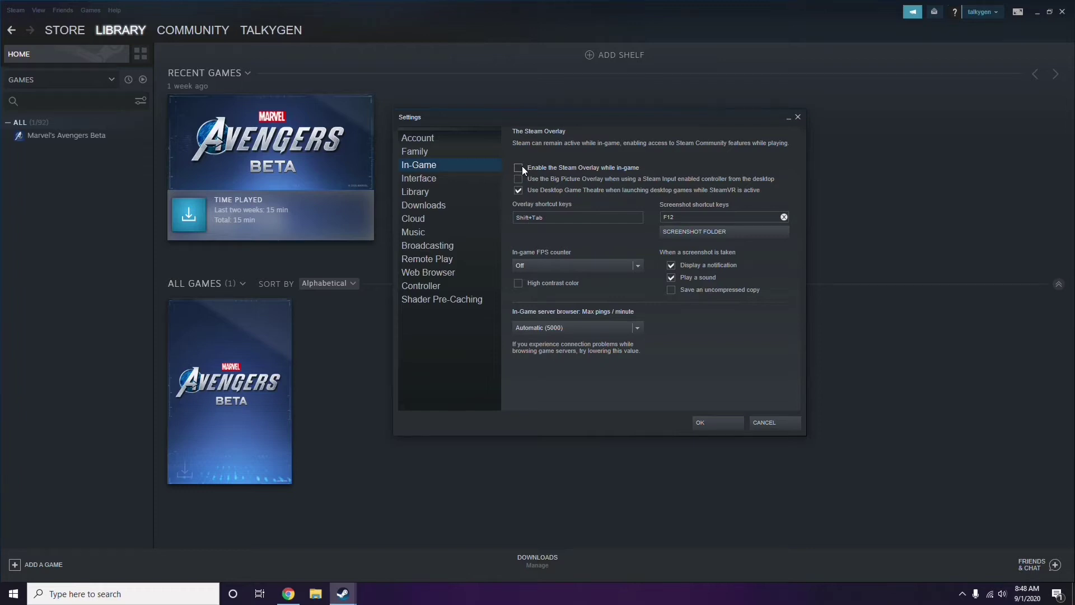
pyautogui.click(706, 422)
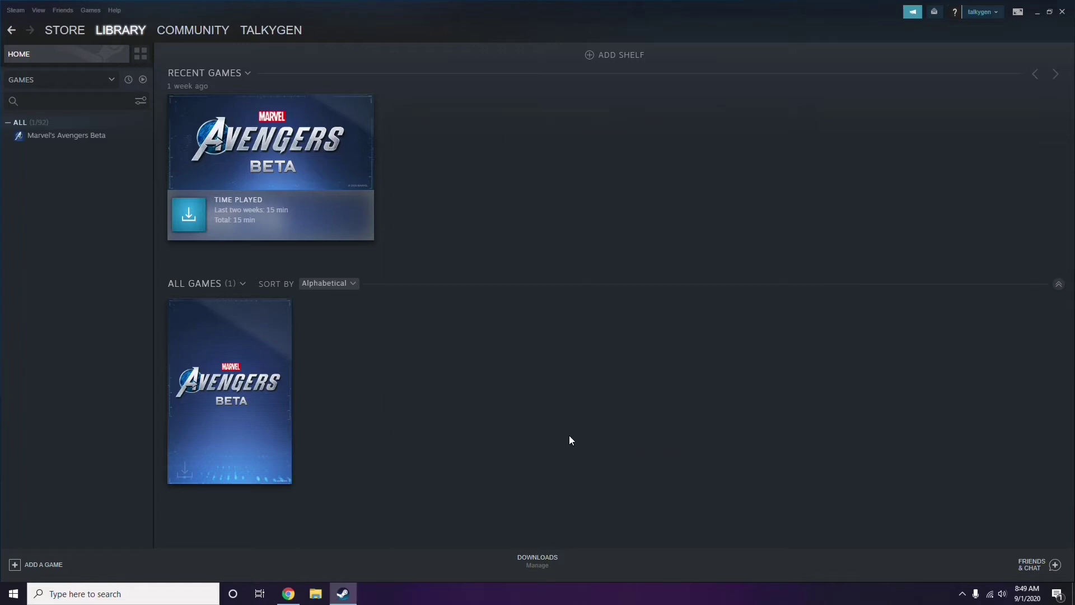
pyautogui.click(1062, 11)
pyautogui.rightClick(437, 180)
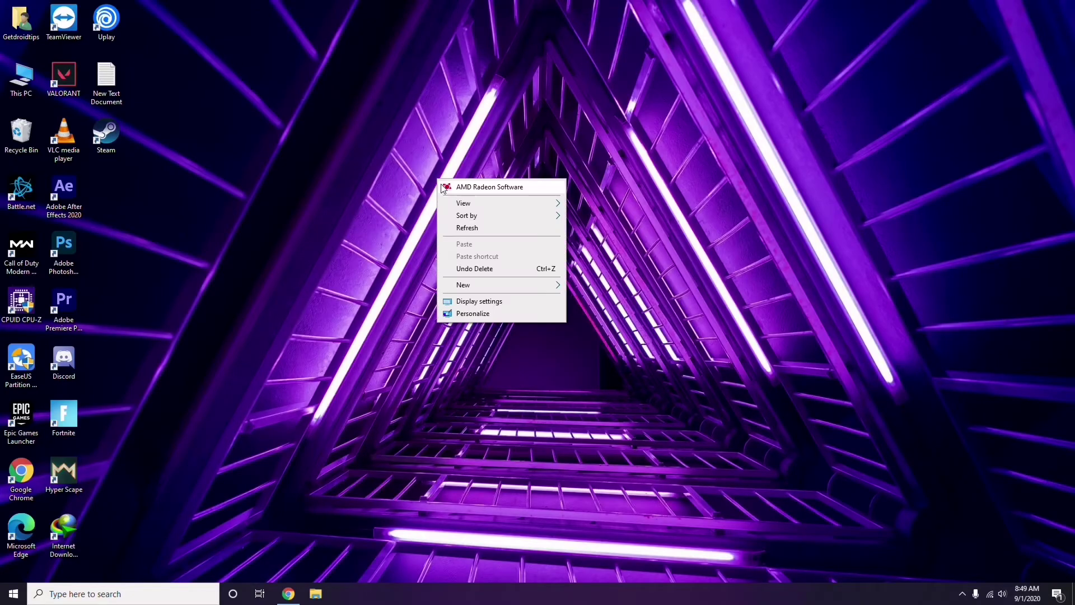
pyautogui.click(466, 231)
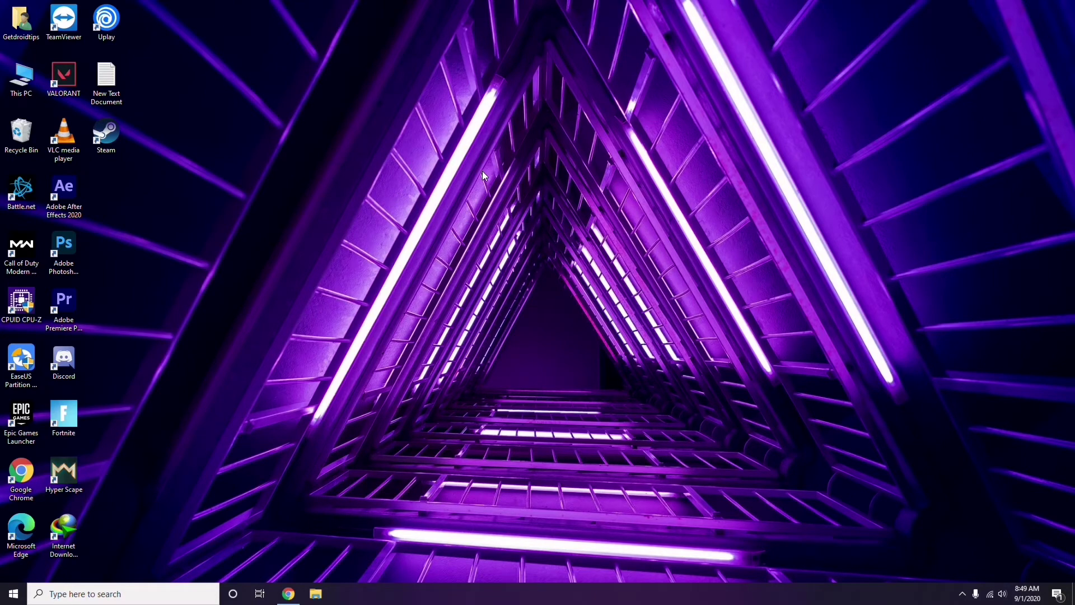
# - Launch Discord and turn off the OpenH264 Video Codec provided by Cisco Systems in the Voice & Video settings
pyautogui.doubleClick(72, 357)
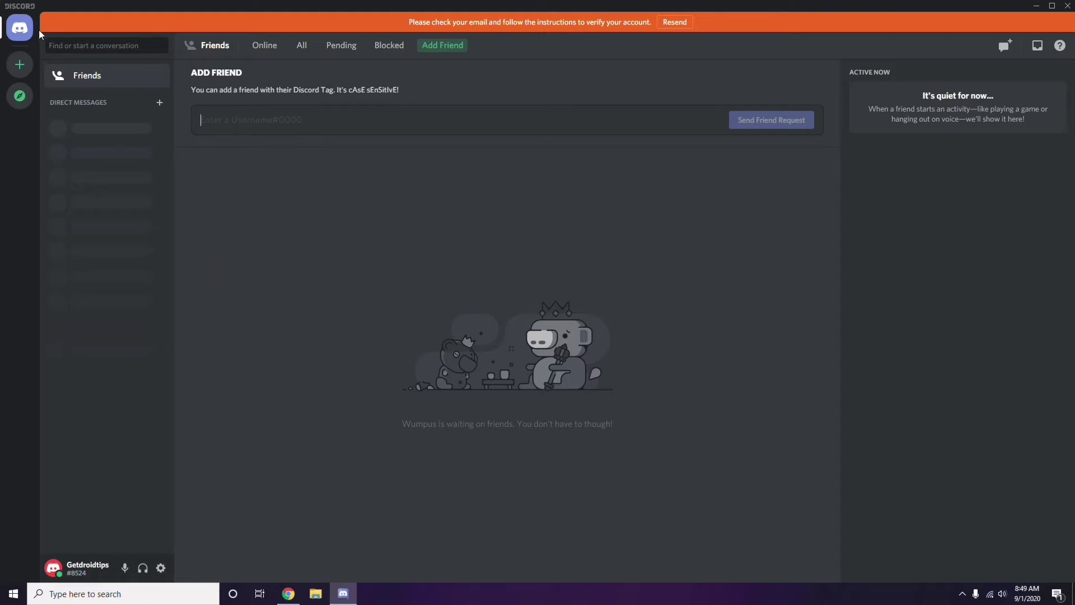
pyautogui.click(161, 568)
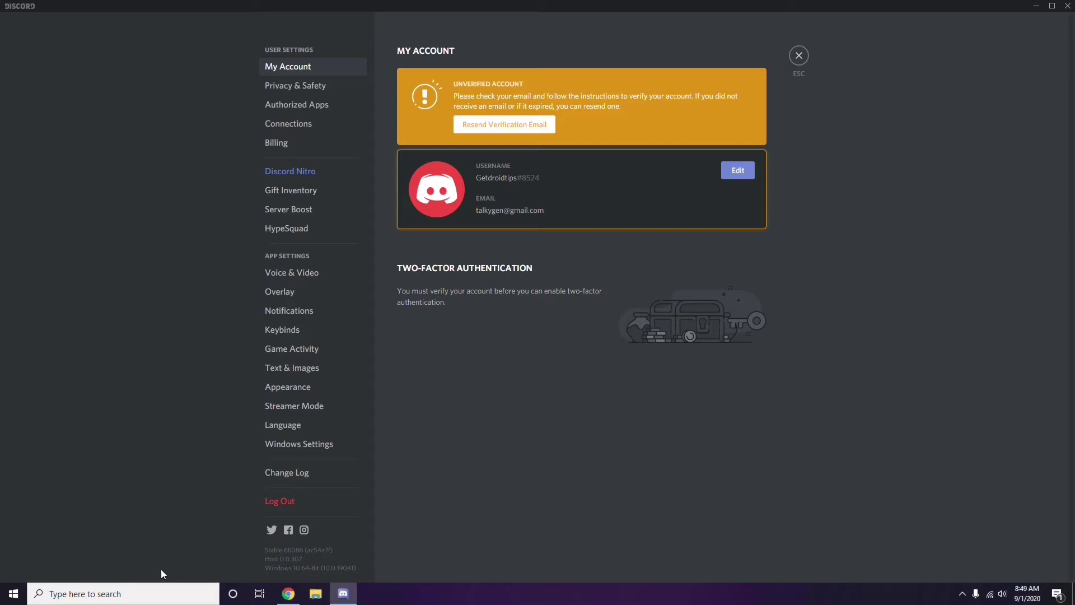
pyautogui.click(287, 274)
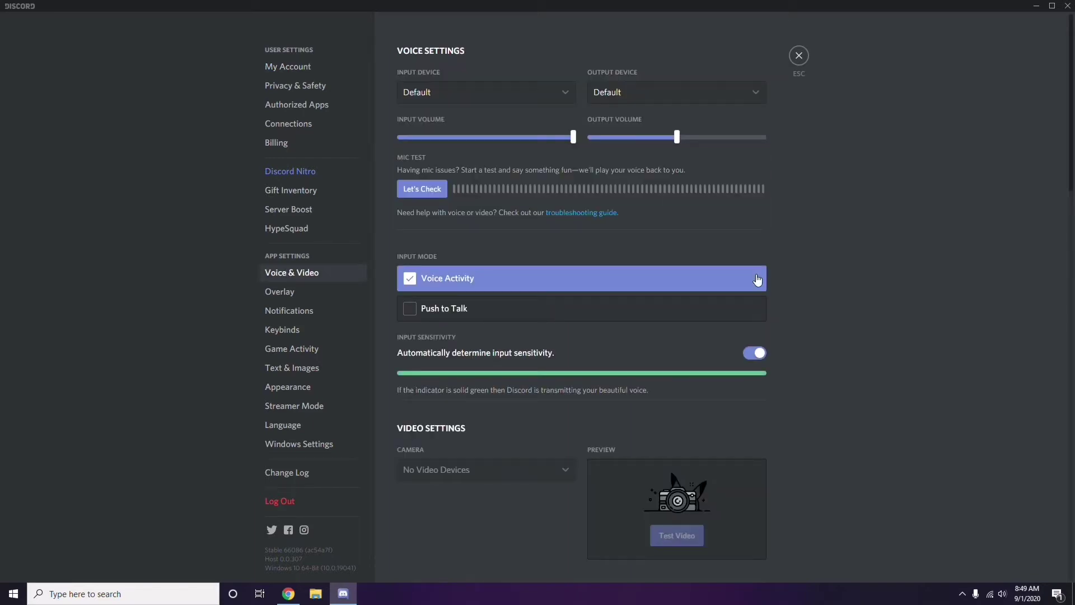
pyautogui.scroll(-8, 821, 274)
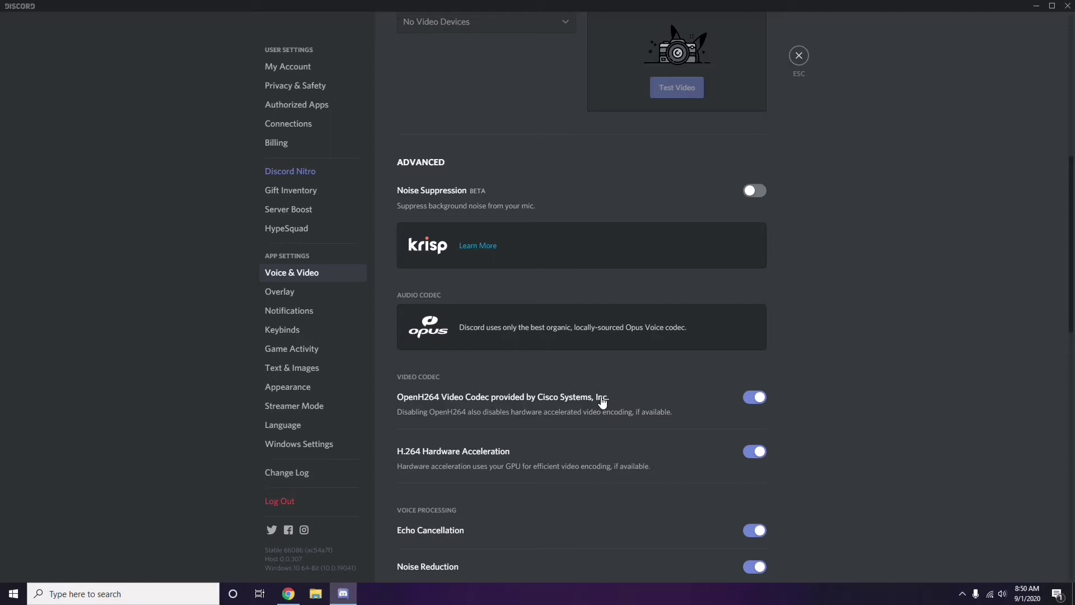
pyautogui.click(714, 412)
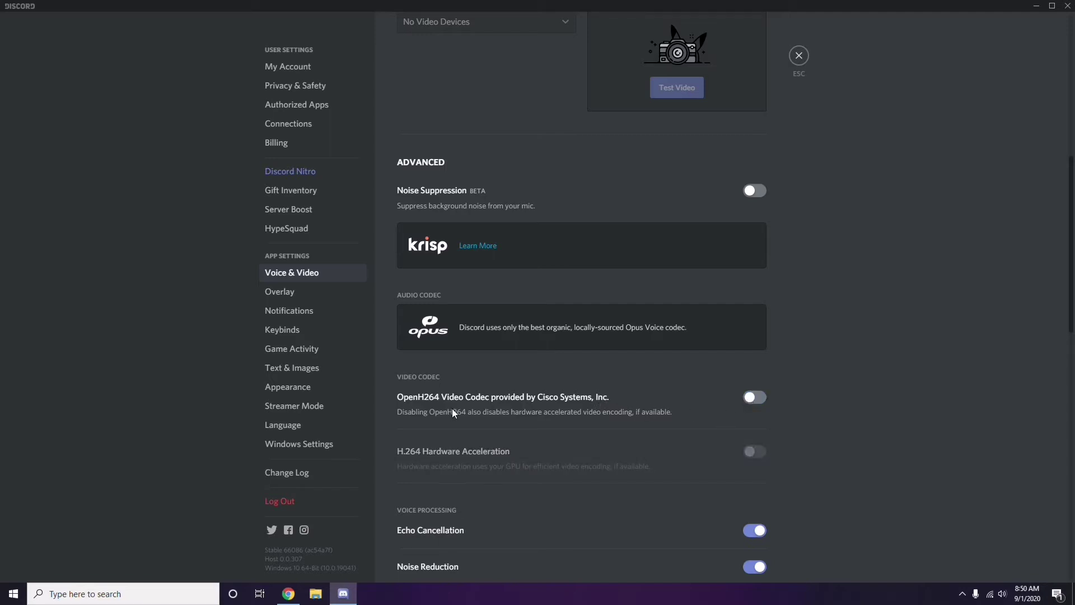
pyautogui.scroll(-2, 556, 401)
pyautogui.scroll(-4, 555, 401)
pyautogui.scroll(1, 555, 401)
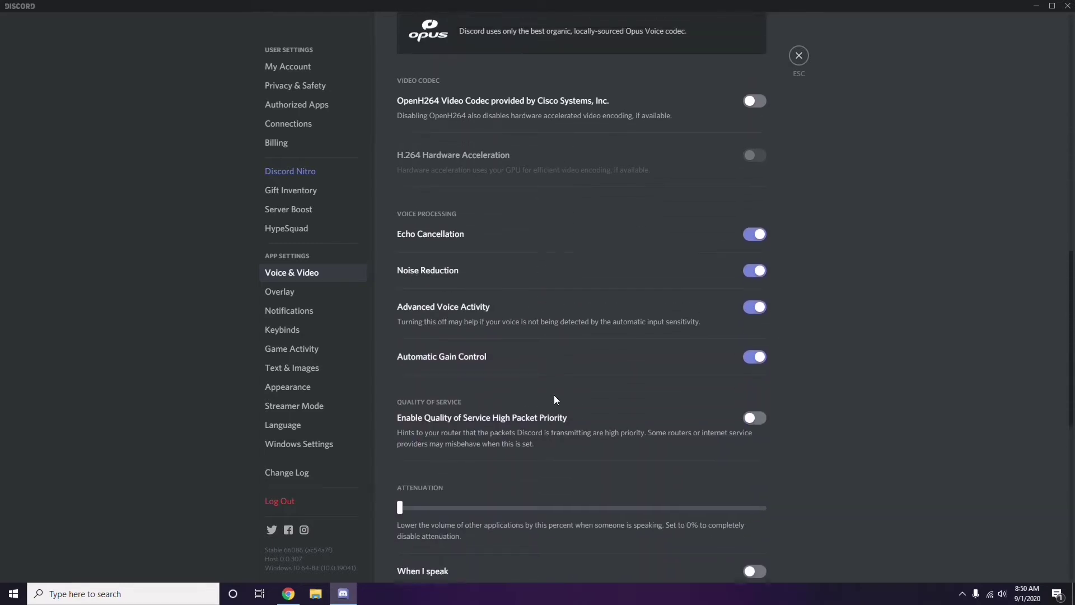
# - Turn off the in-game overlay in Discord's Overlay settings
pyautogui.click(281, 293)
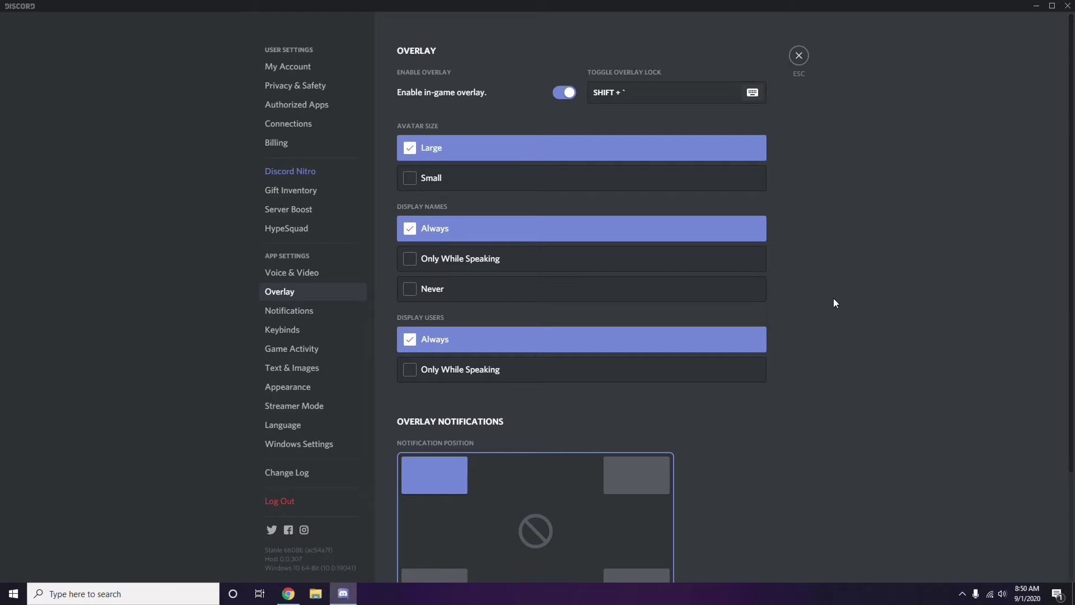
pyautogui.scroll(-1, 833, 299)
pyautogui.scroll(1, 833, 298)
pyautogui.click(560, 95)
# - Turn off Hardware Acceleration in Discord's Appearance settings, confirm the change and minimise Discord
pyautogui.click(295, 389)
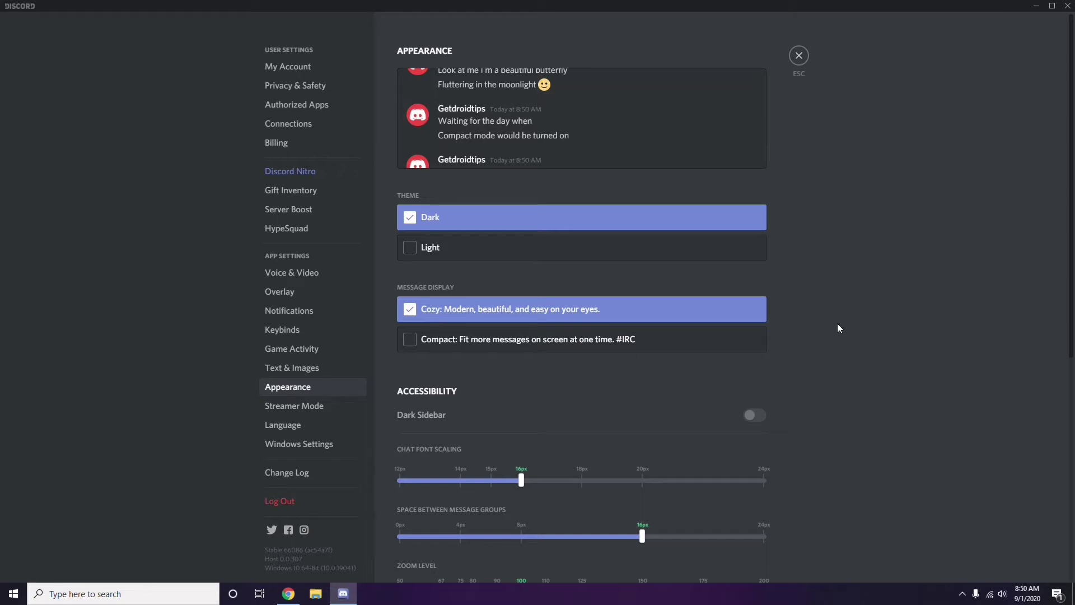
pyautogui.scroll(-6, 839, 328)
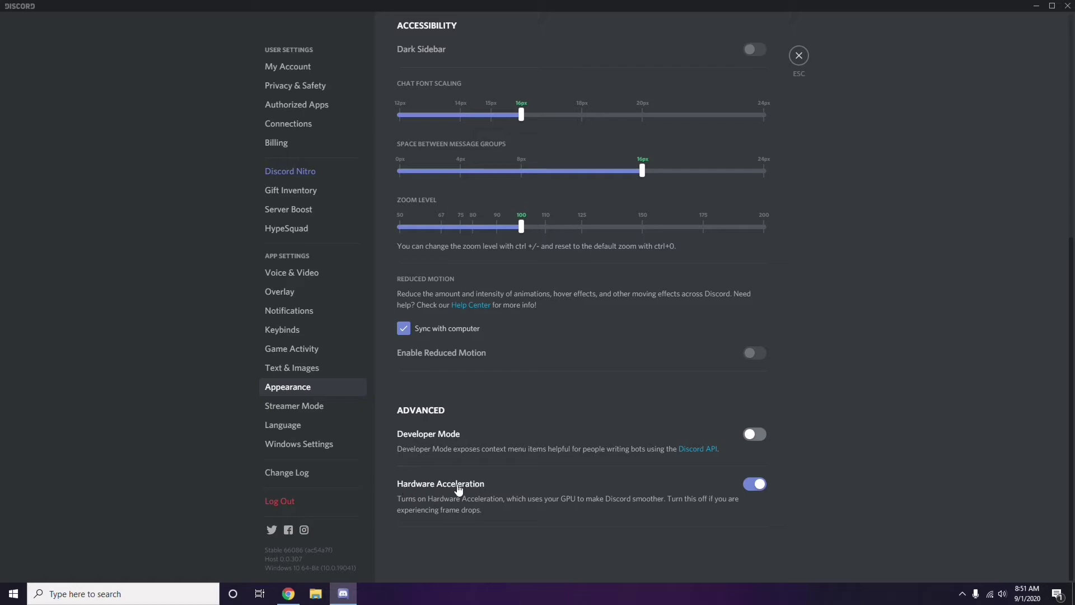
pyautogui.click(754, 485)
pyautogui.click(617, 330)
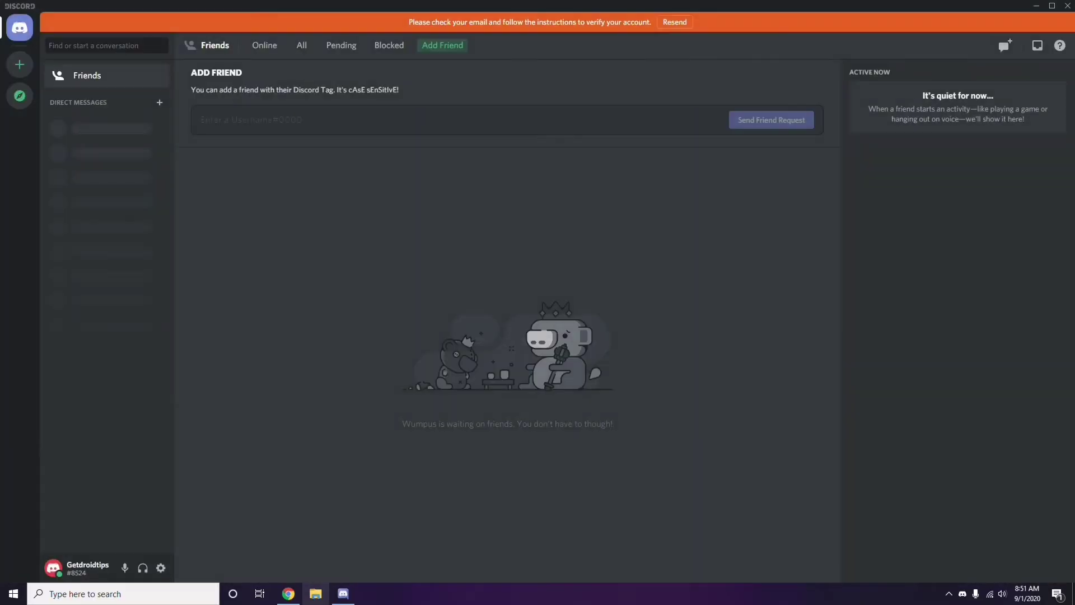
pyautogui.click(1036, 7)
pyautogui.rightClick(427, 144)
pyautogui.click(456, 192)
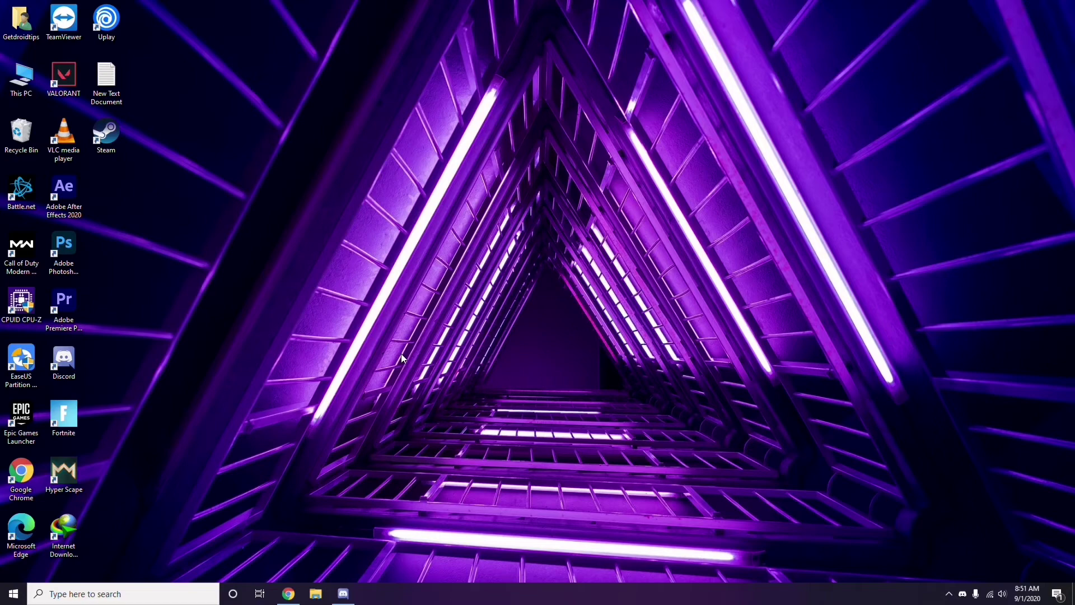
# - Search Windows for "windows", open the Windows Update settings to check the update status, and close them
pyautogui.click(87, 596)
pyautogui.write('windows')
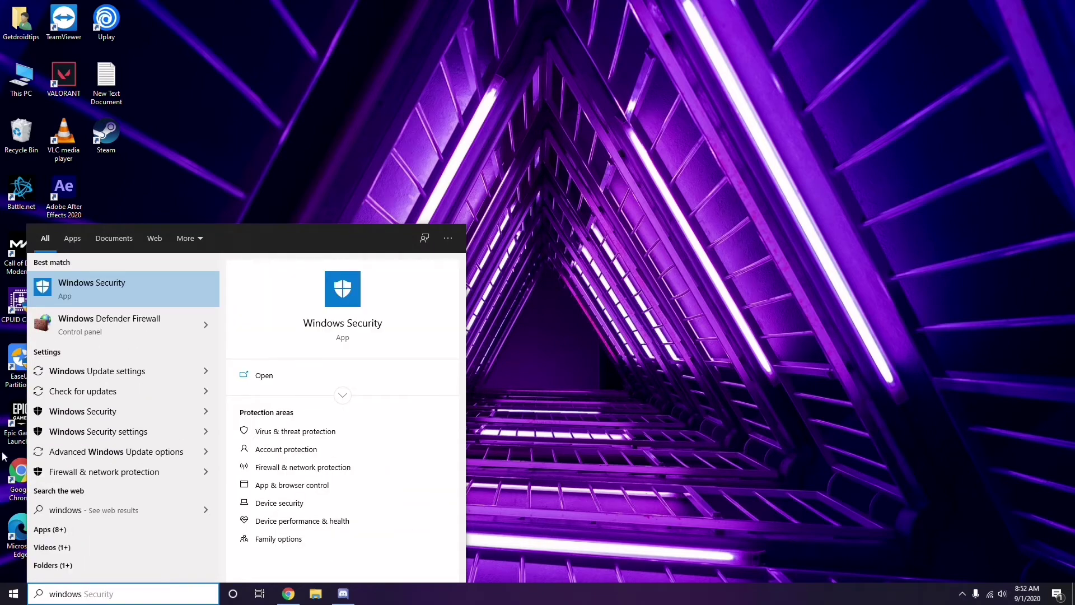
pyautogui.click(133, 370)
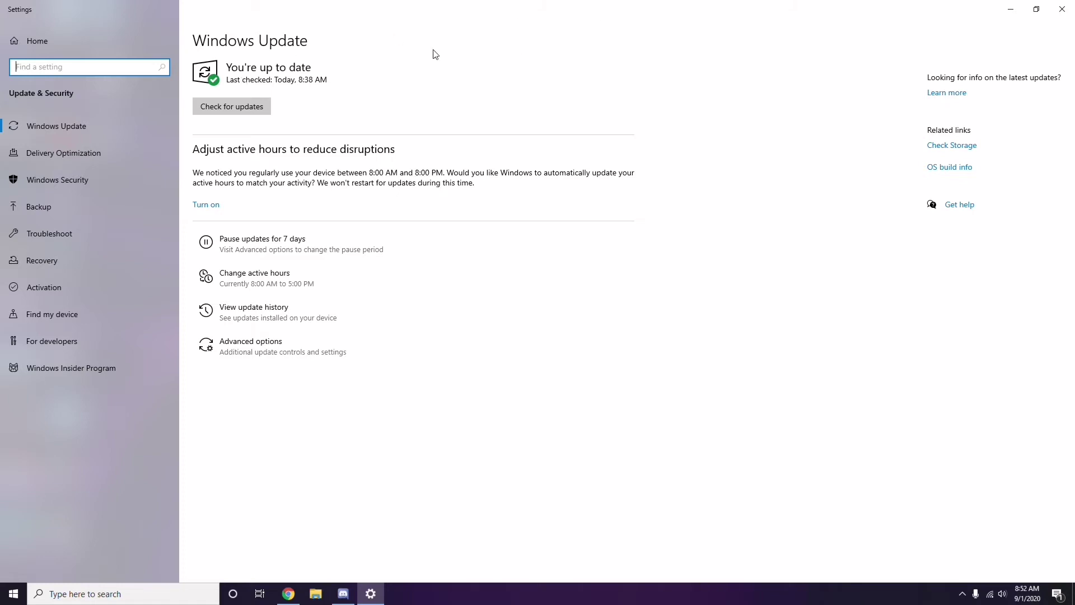
pyautogui.click(1062, 9)
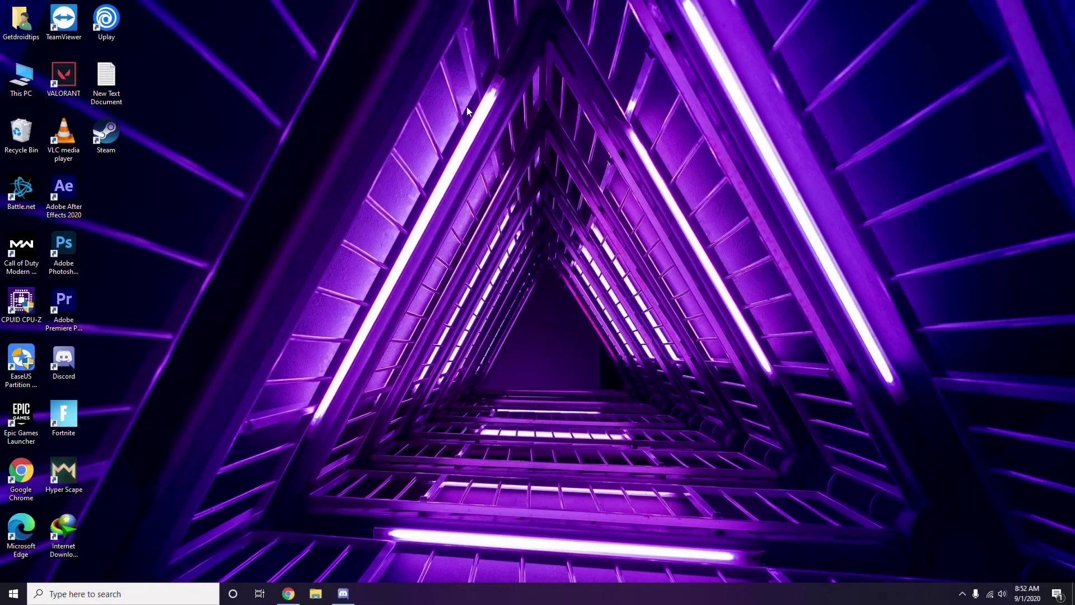
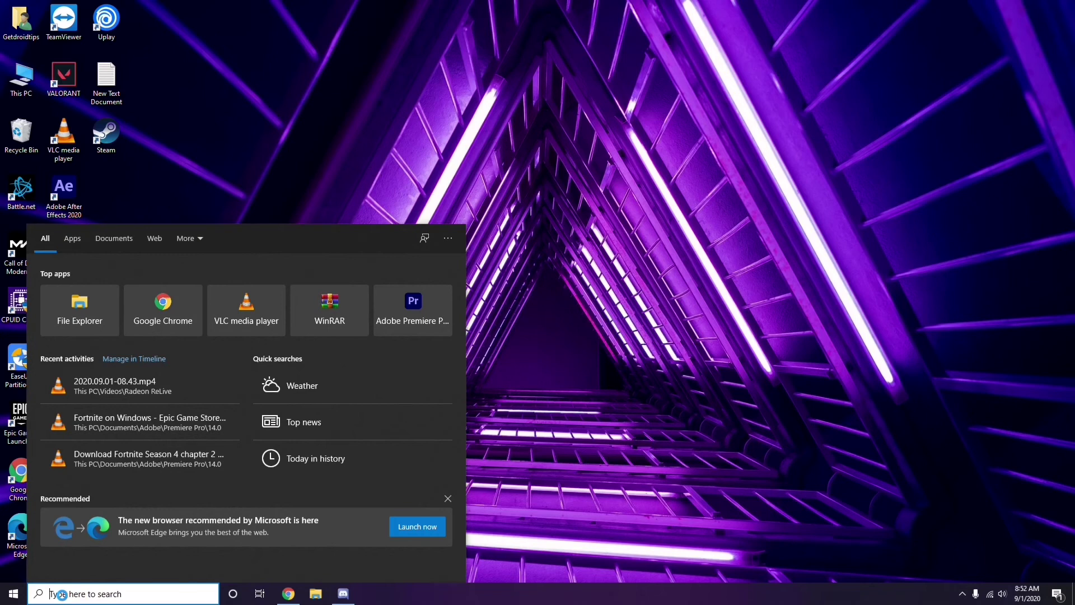
# - Search Windows for "settings", open the update history under Update & Security, and bring up the list of updates that can be uninstalled
pyautogui.write('sett')
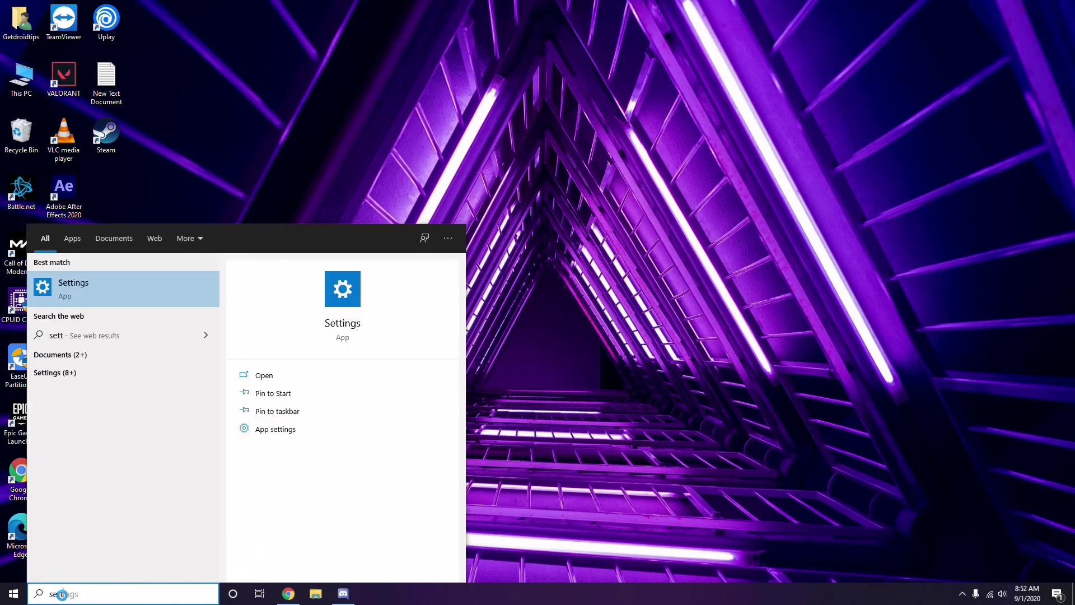
pyautogui.write('ings')
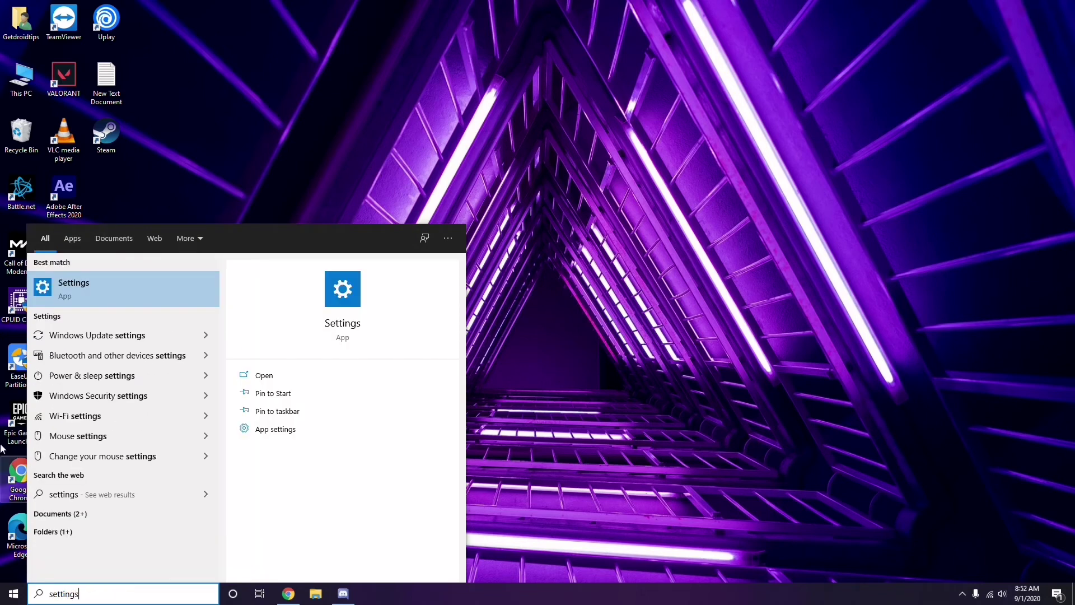
pyautogui.click(120, 296)
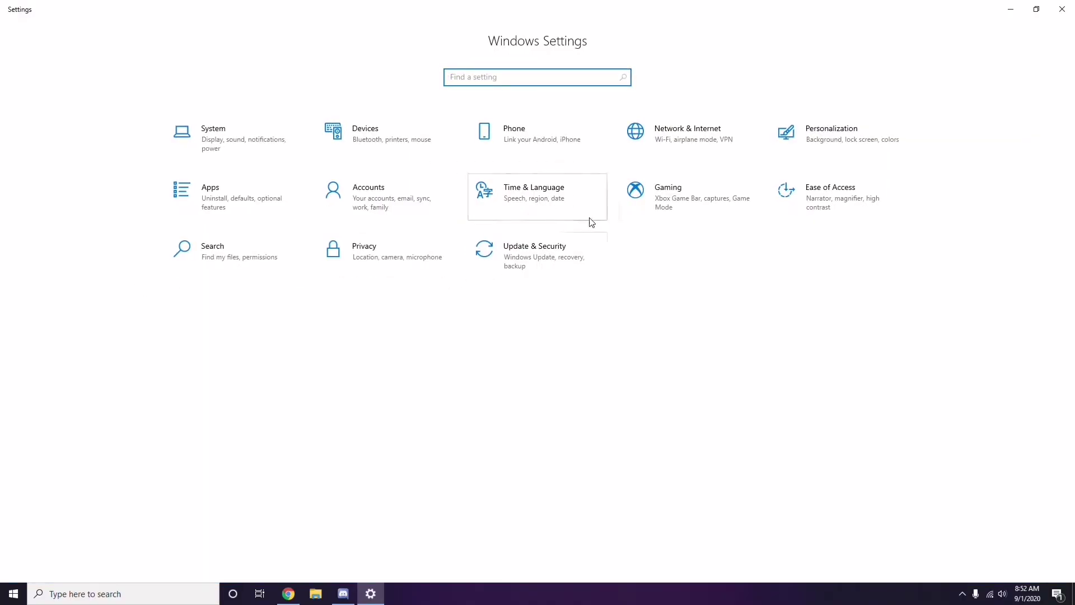
pyautogui.click(538, 266)
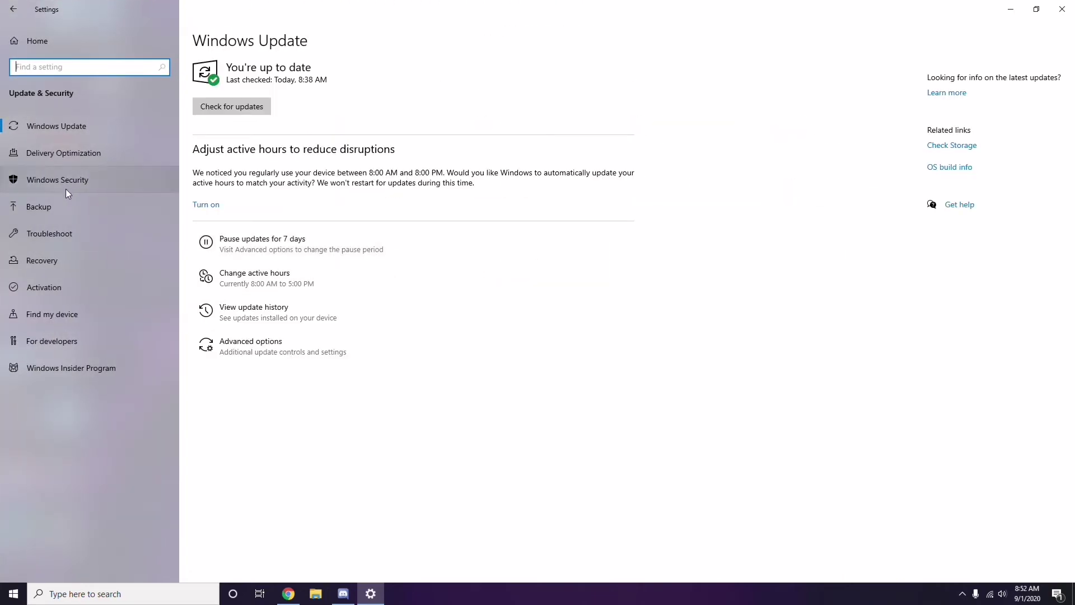
pyautogui.click(256, 315)
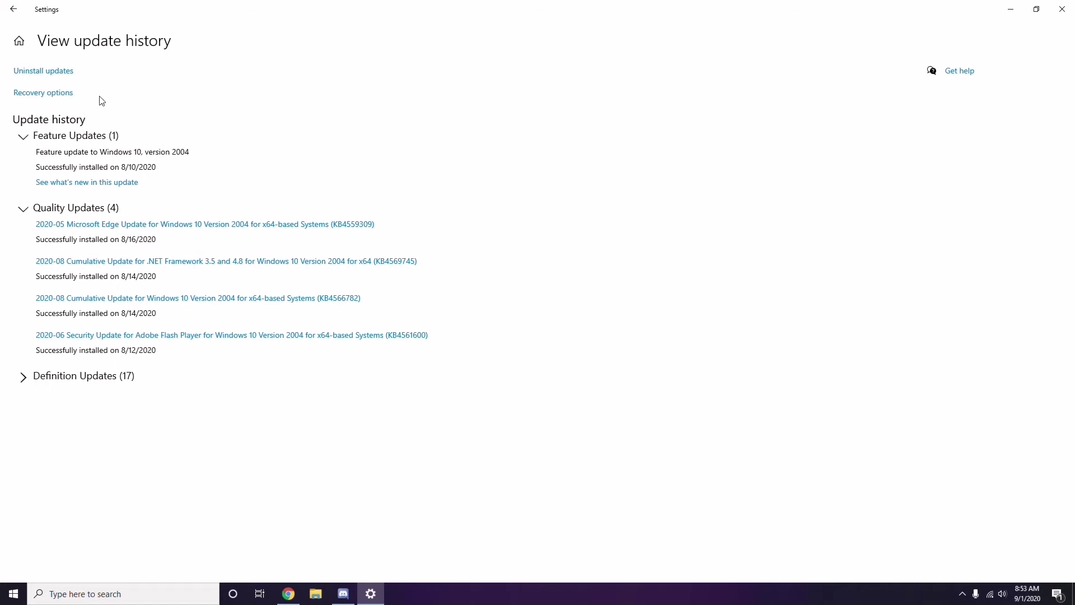
pyautogui.click(55, 74)
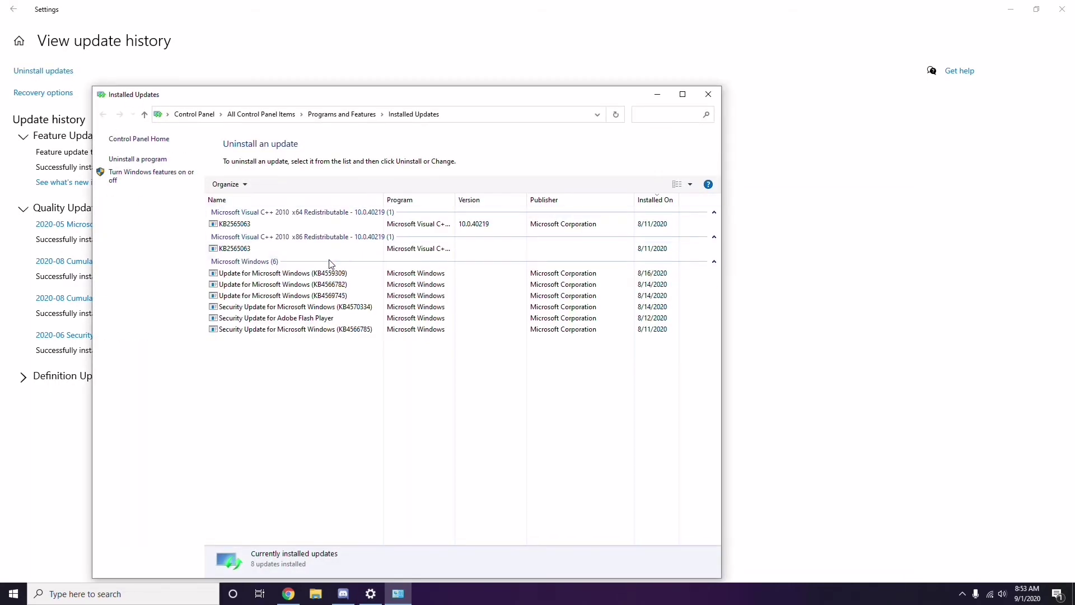
# - Show the uninstall option for the Visual C++ 2010 x64 update KB2565063 without using it, and close the Settings and Installed Updates windows
pyautogui.rightClick(246, 225)
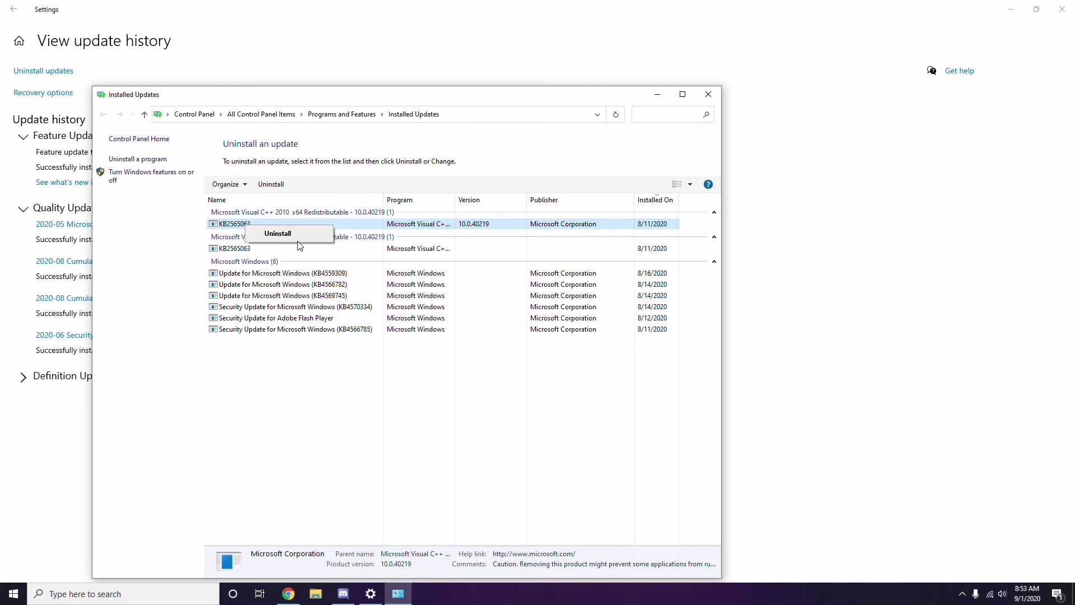
pyautogui.click(739, 215)
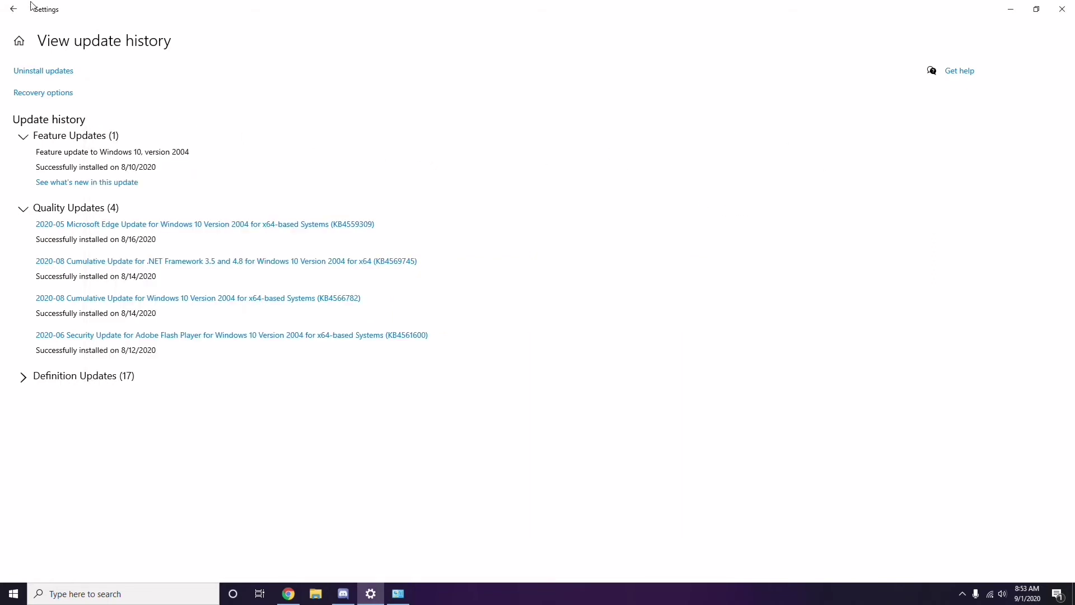
pyautogui.click(19, 14)
pyautogui.click(135, 45)
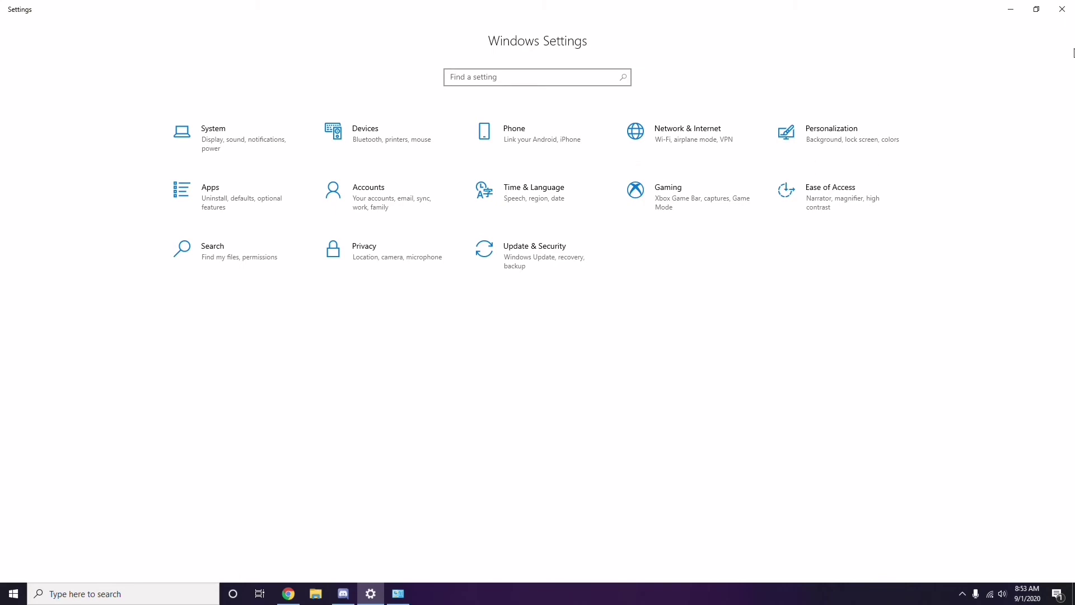
pyautogui.click(1061, 14)
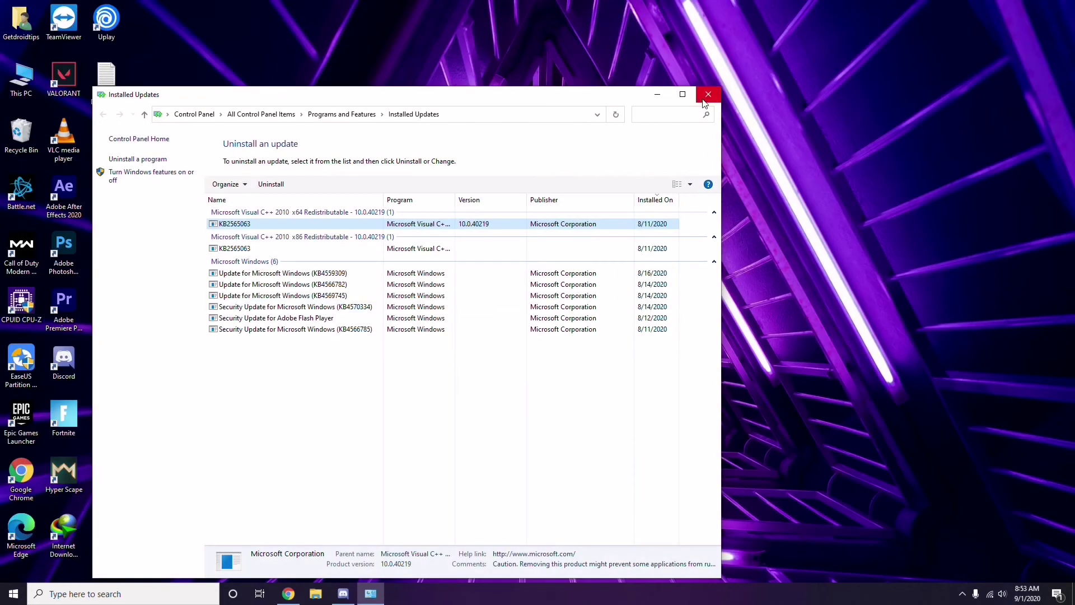
pyautogui.click(708, 96)
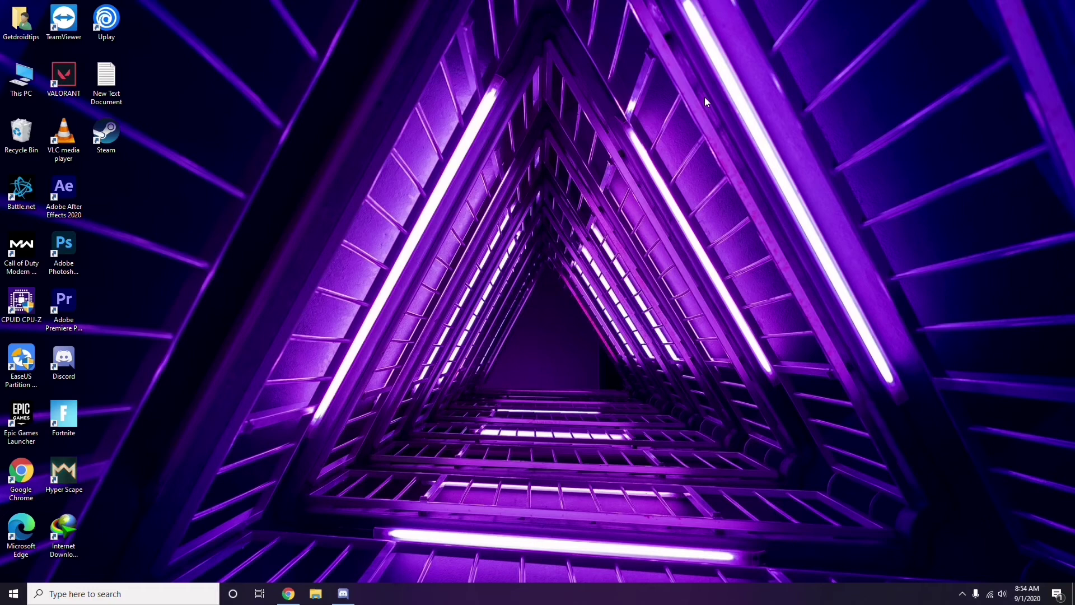
# - Open the temporary files folder by running %temp% from the Run dialog
pyautogui.press('super+r')
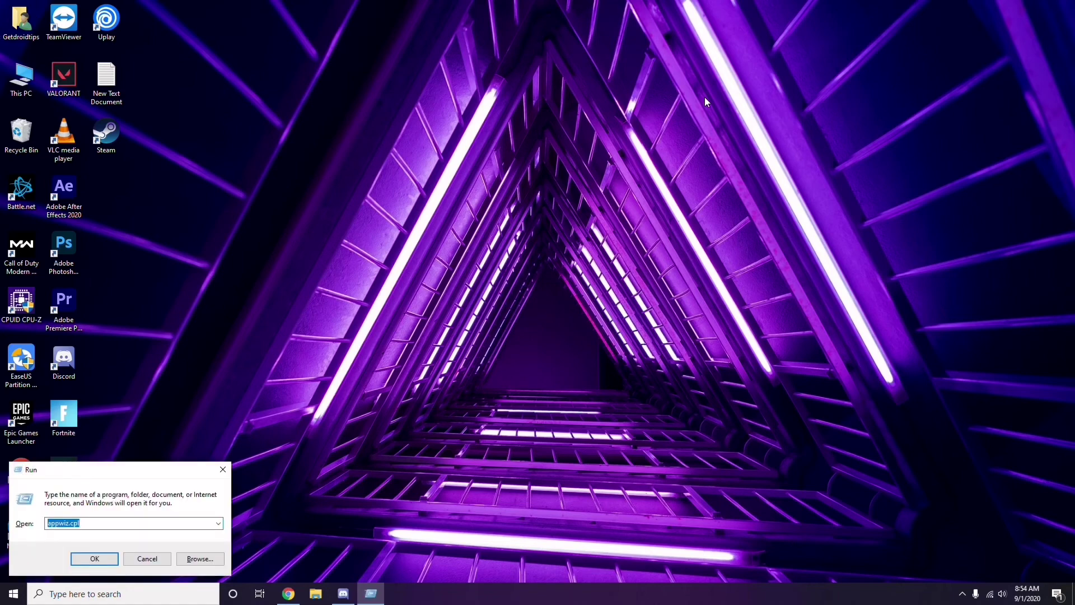
pyautogui.press('BackSpace')
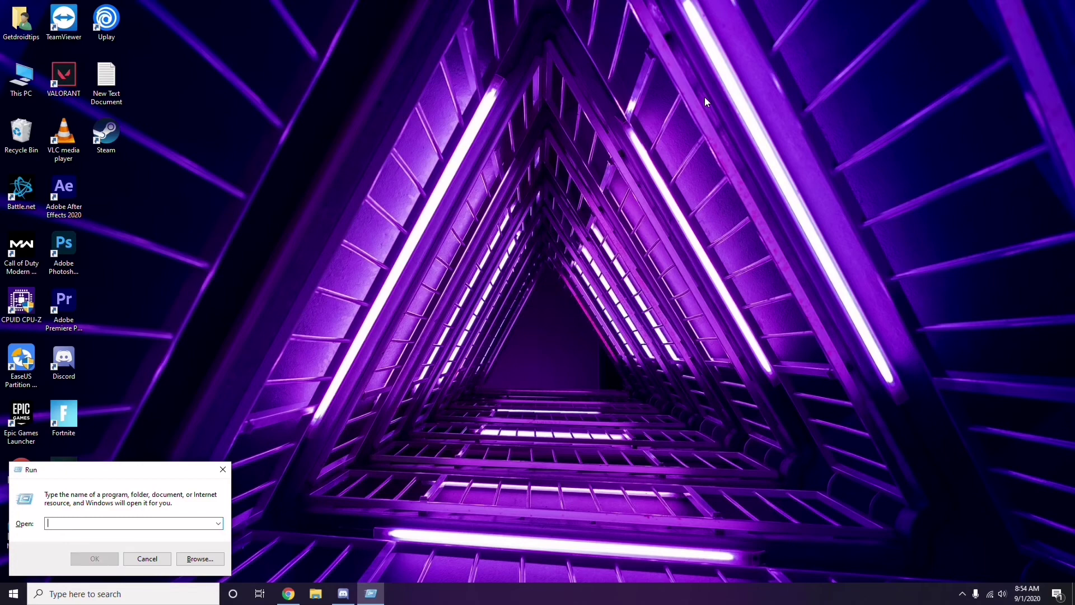
pyautogui.write('s')
pyautogui.press('BackSpace')
pyautogui.write('%')
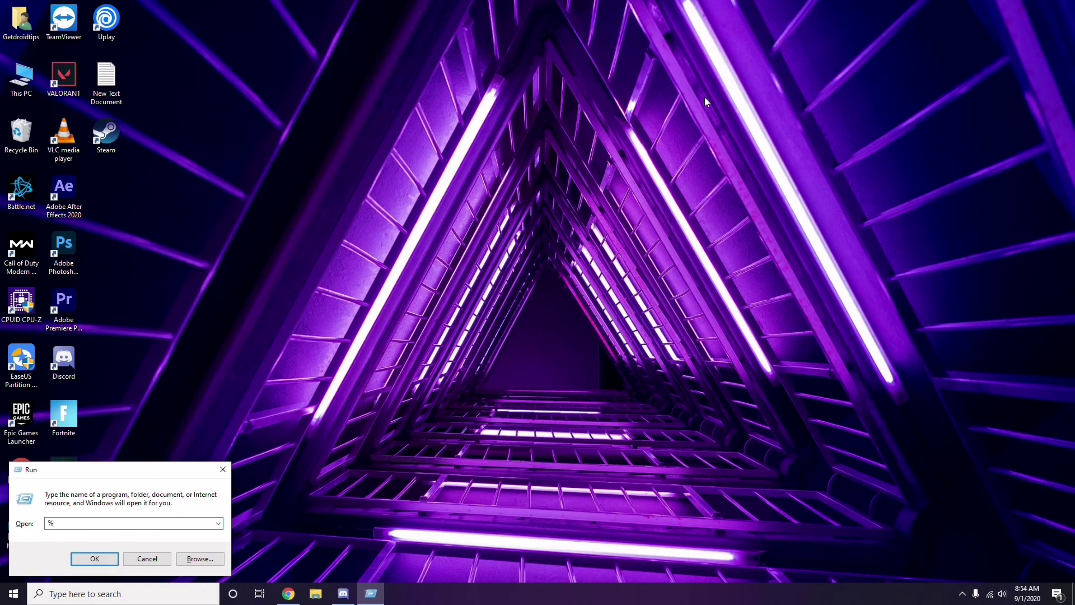
pyautogui.write('temp%')
pyautogui.click(95, 558)
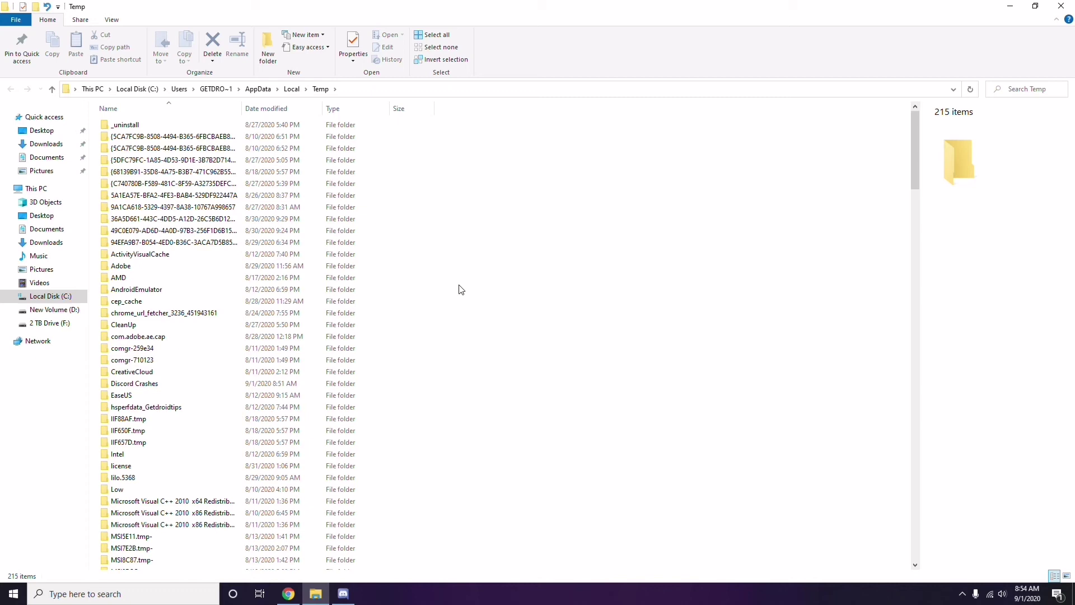
# - Select all items in the Temp folder, clear the selection, close the folder and refresh the desktop
pyautogui.hotkey('ctrl', 'a')
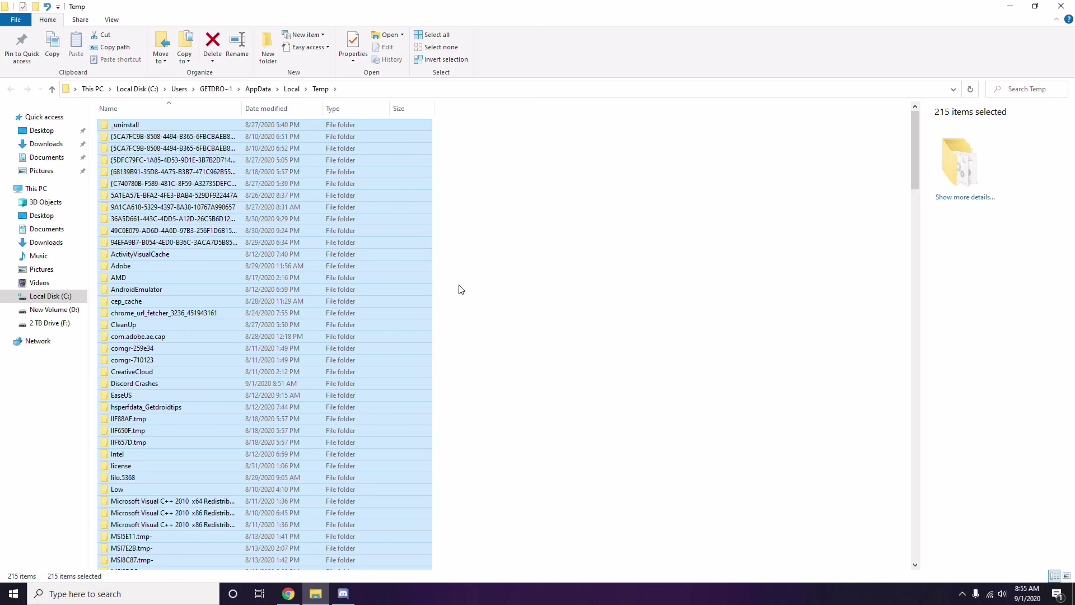
pyautogui.click(520, 285)
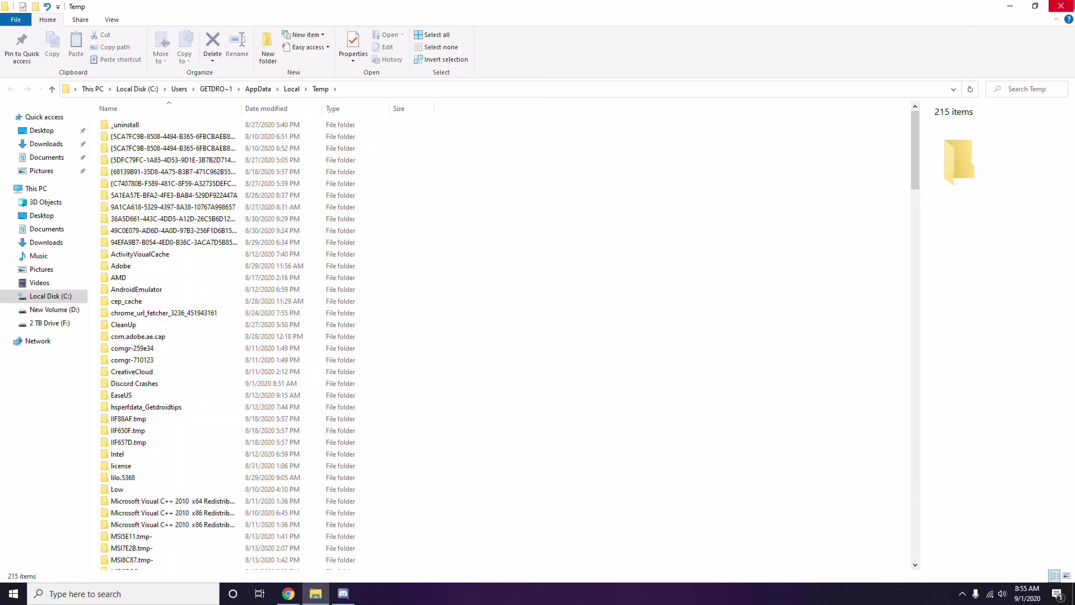
pyautogui.click(1061, 6)
pyautogui.rightClick(412, 163)
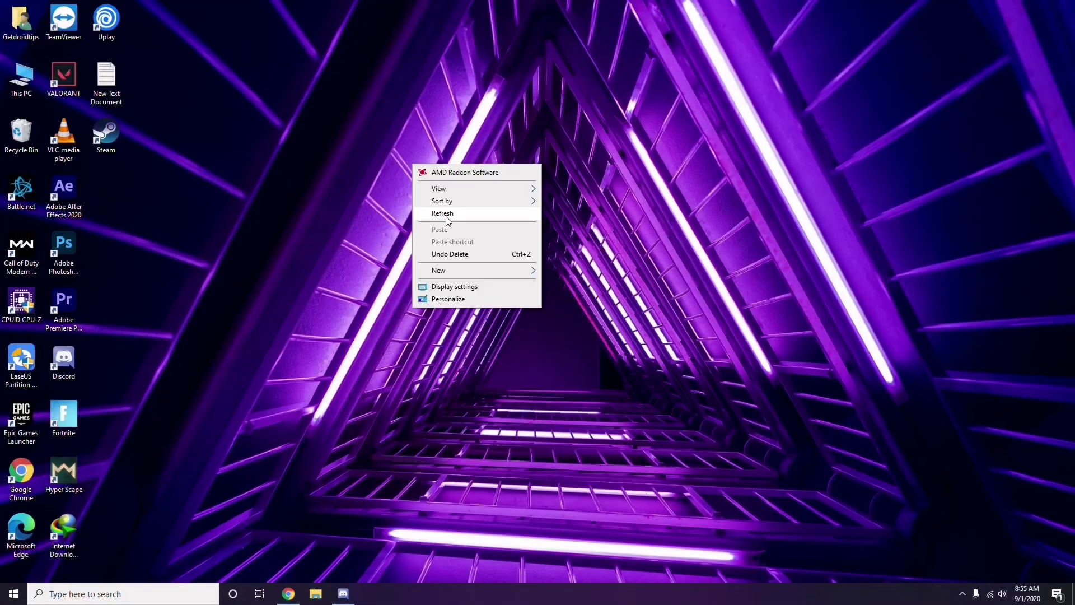
pyautogui.click(447, 217)
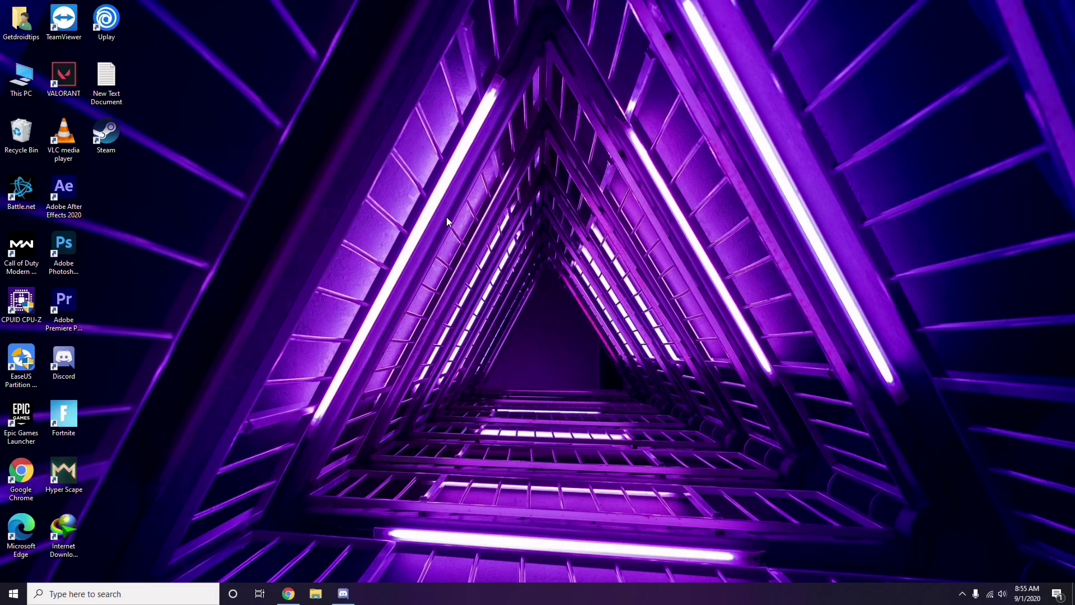
# - Open AMD Radeon Software from the hidden tray icons to check the driver and hardware overview, and close it
pyautogui.click(963, 594)
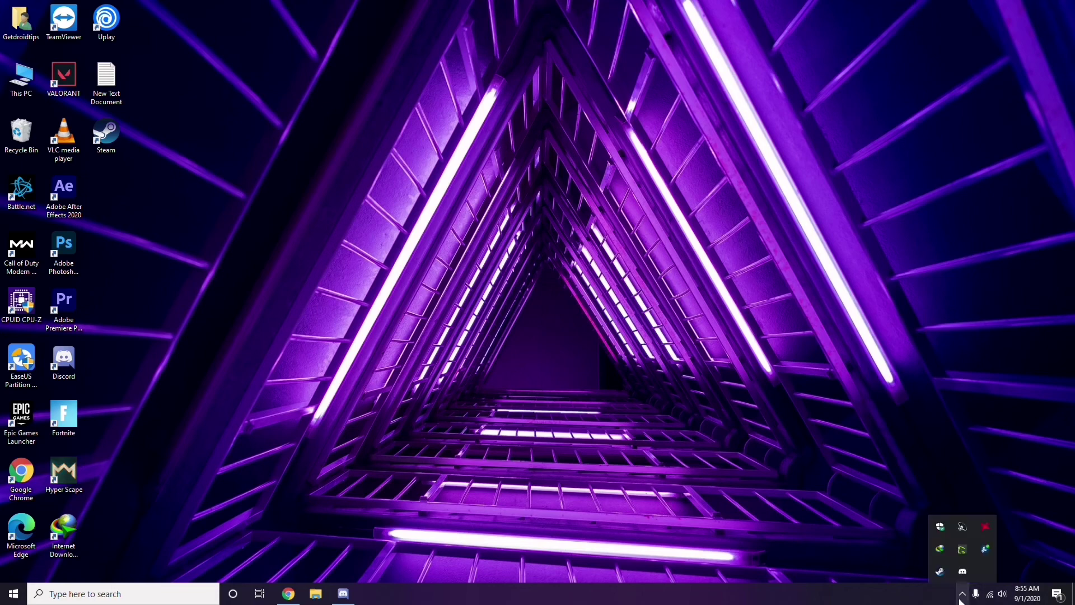
pyautogui.click(984, 524)
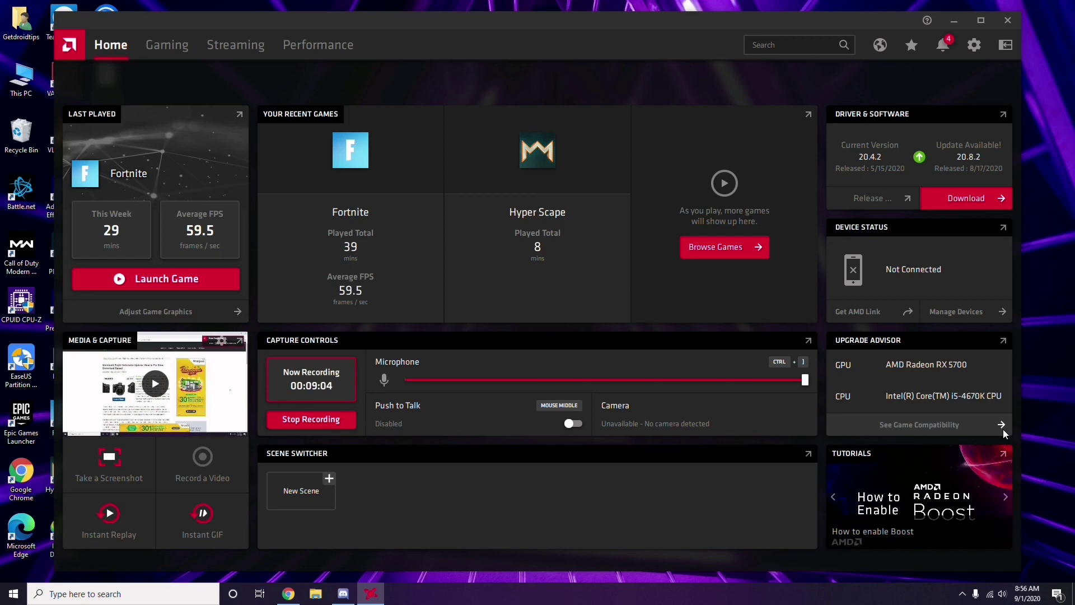
pyautogui.click(1011, 22)
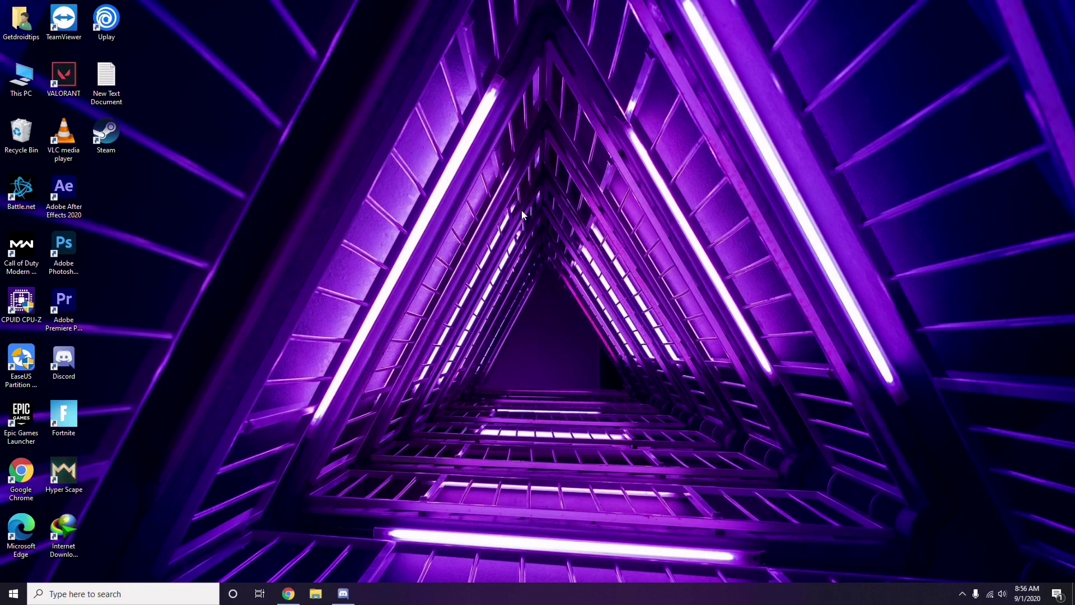
pyautogui.click(14, 593)
pyautogui.click(484, 415)
pyautogui.rightClick(296, 257)
pyautogui.click(328, 306)
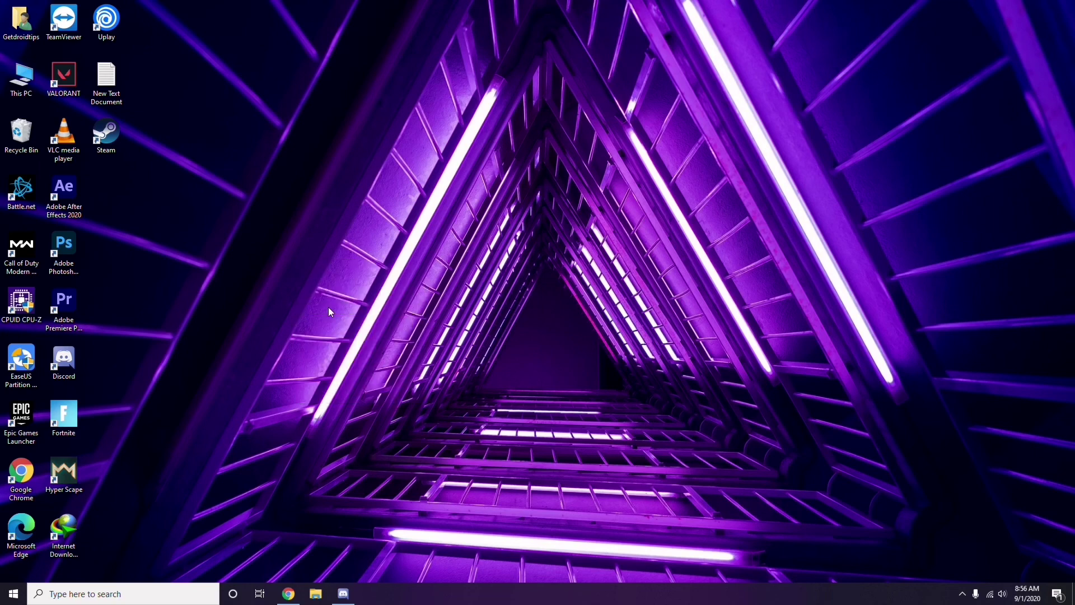